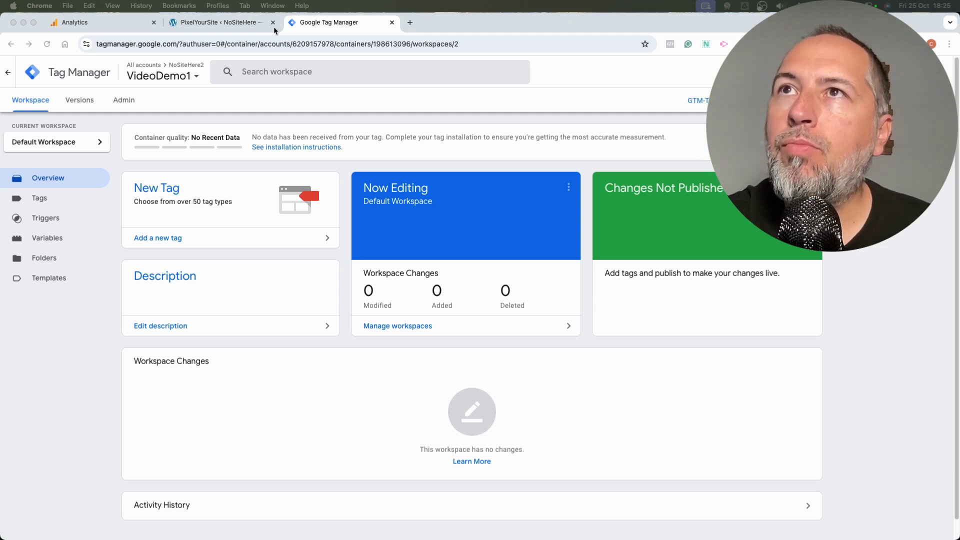
Step: Expand PixelYourSite's GTM Tag settings and download the GTM Container Version 1.0 import file
{"action": "left_click", "coordinate": [249, 23]}
{"action": "scroll", "coordinate": [314, 246], "scroll_direction": "down", "scroll_amount": 5}
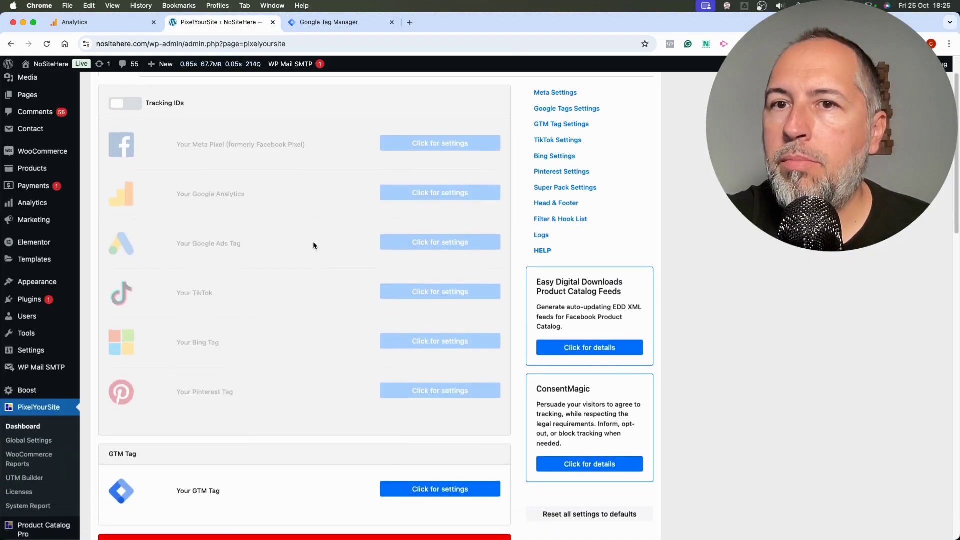
{"action": "left_click", "coordinate": [347, 308]}
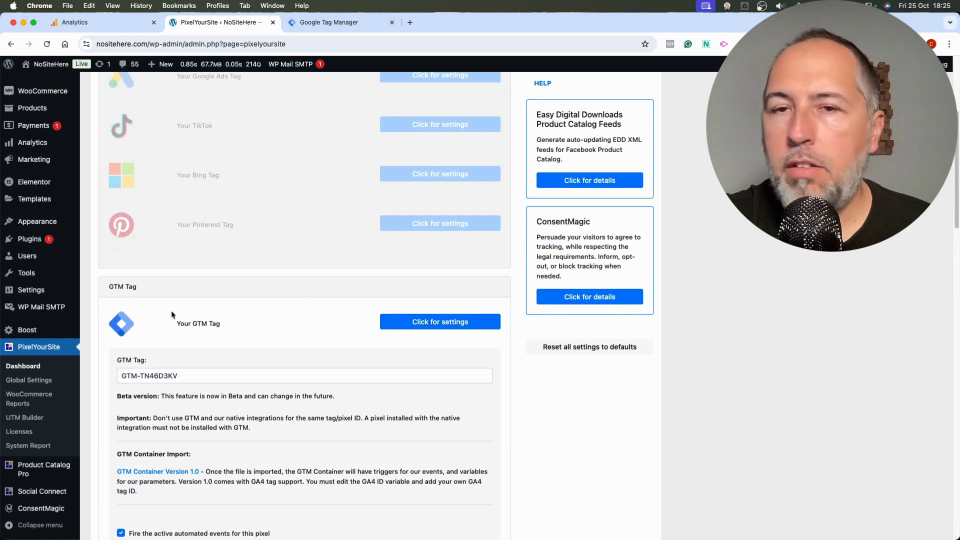
{"action": "scroll", "coordinate": [245, 335], "scroll_direction": "down", "scroll_amount": 4}
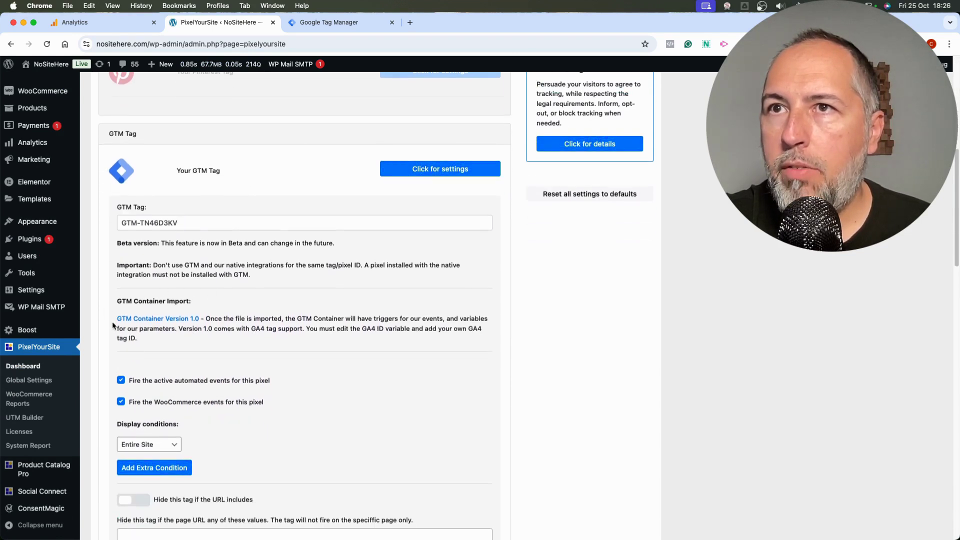
{"action": "left_click", "coordinate": [175, 323]}
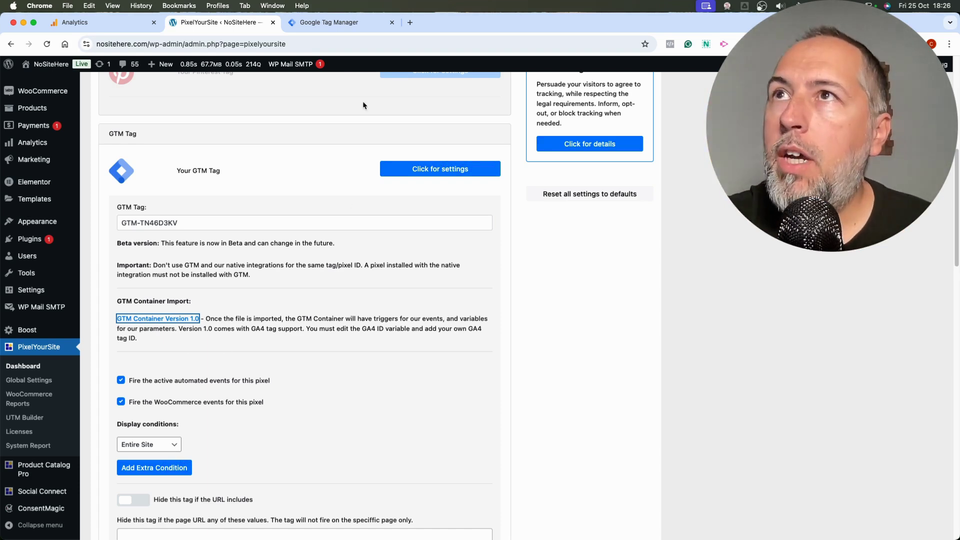
Step: Import GTM-PYS-v1-0.json through Admin > Import Container into the Default Workspace
{"action": "left_click", "coordinate": [344, 27]}
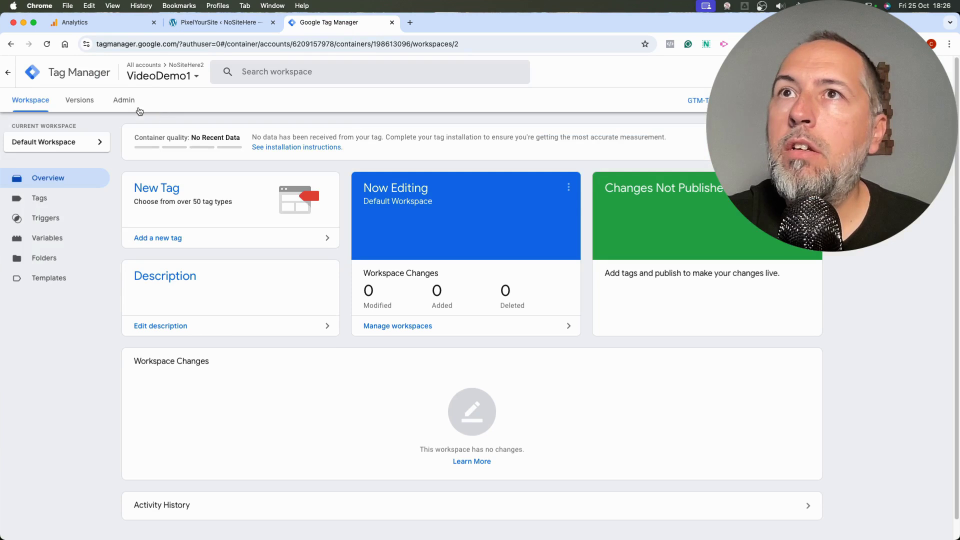
{"action": "left_click", "coordinate": [122, 110]}
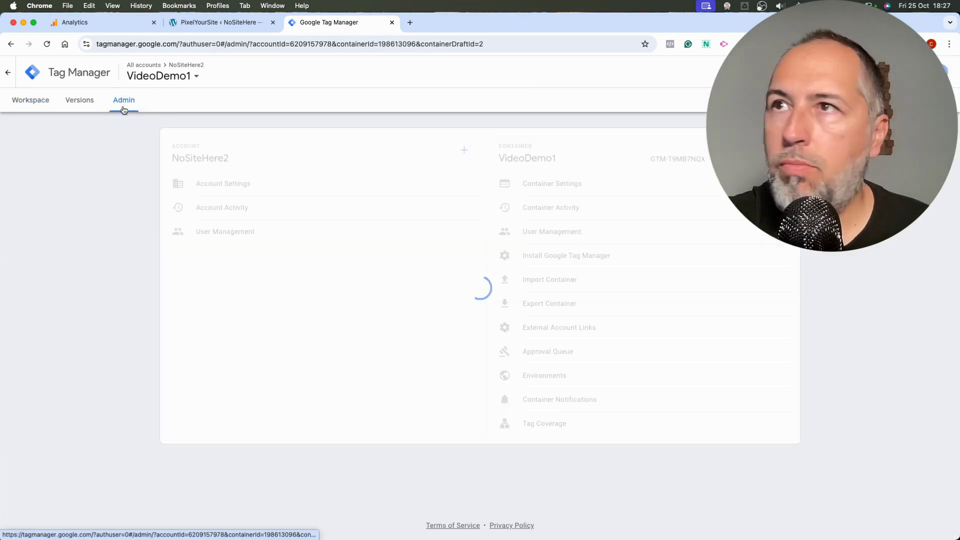
{"action": "left_click", "coordinate": [560, 282]}
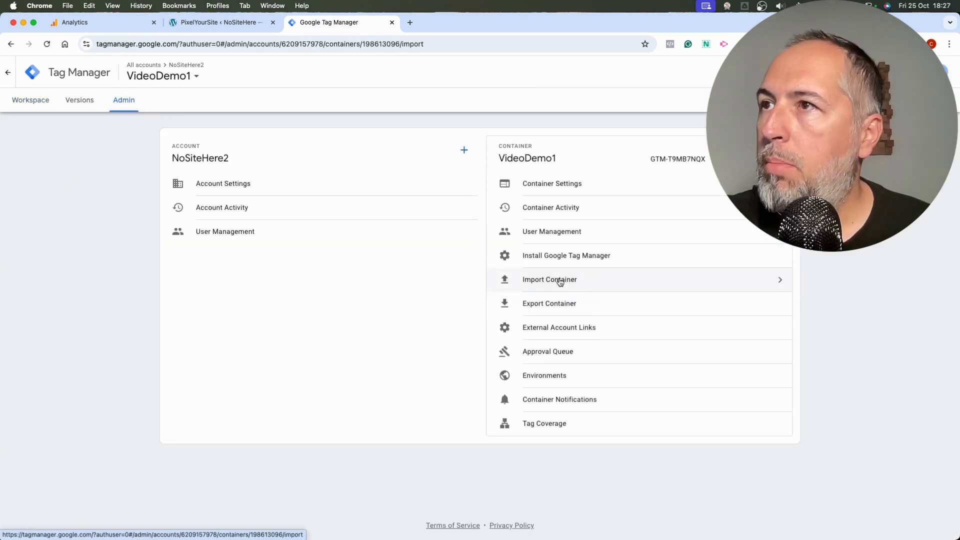
{"action": "left_click", "coordinate": [422, 159]}
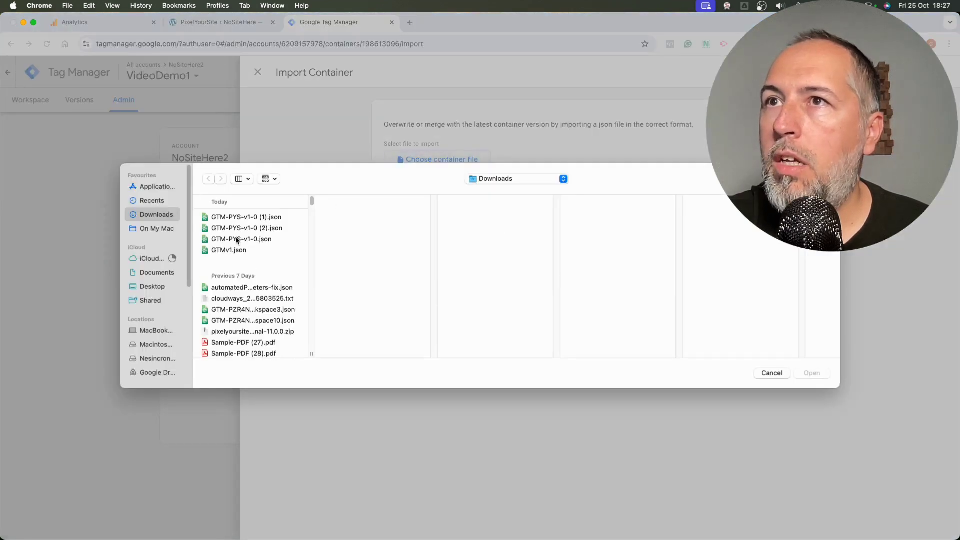
{"action": "left_click", "coordinate": [239, 239]}
{"action": "left_click", "coordinate": [810, 374]}
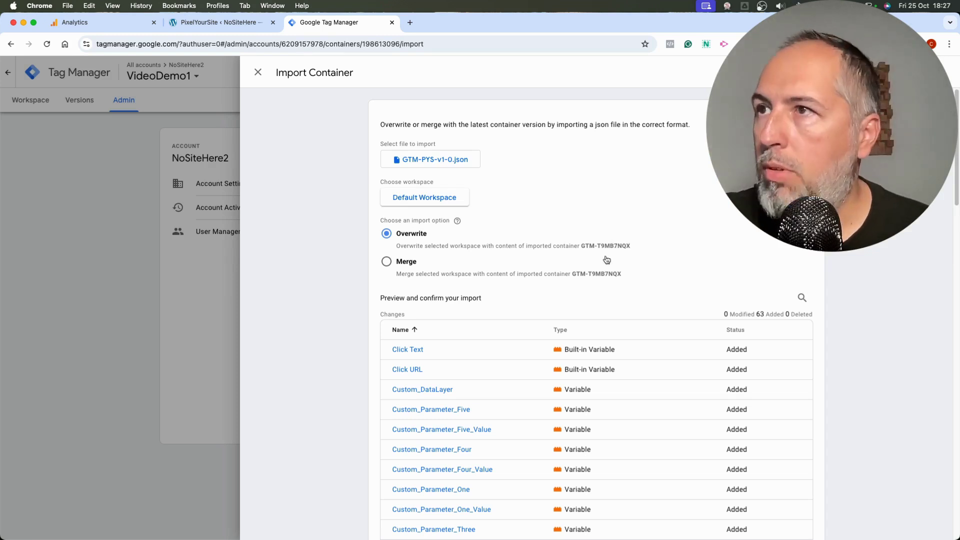
{"action": "scroll", "coordinate": [596, 242], "scroll_direction": "down", "scroll_amount": 20}
{"action": "left_click", "coordinate": [765, 504]}
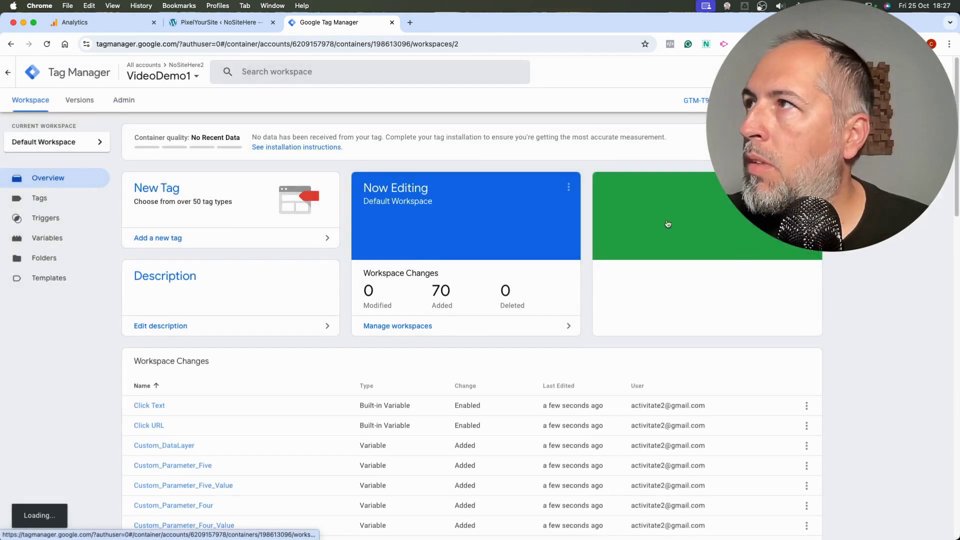
Step: Publish the imported container as live Version 2 and return to the workspace overview
{"action": "left_click", "coordinate": [931, 72]}
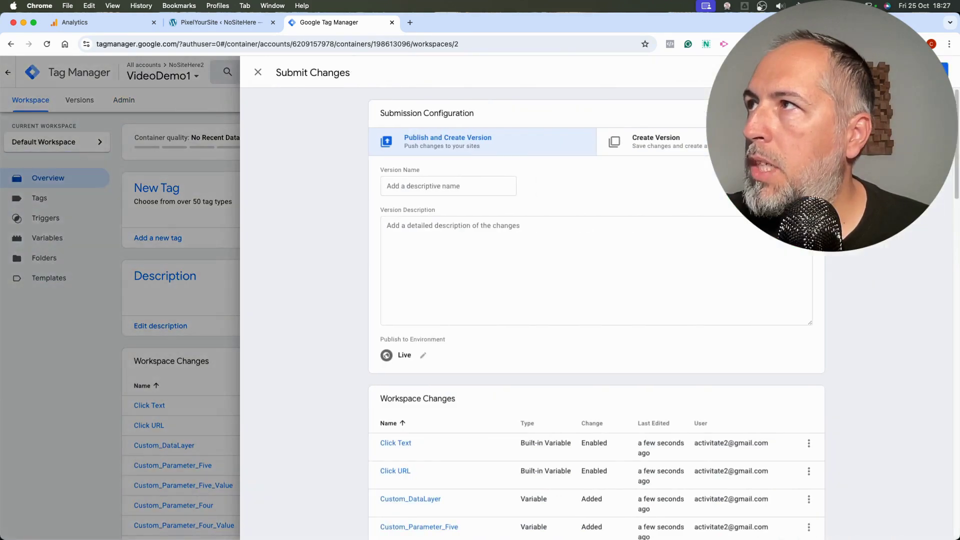
{"action": "left_click", "coordinate": [941, 72]}
{"action": "left_click", "coordinate": [607, 363]}
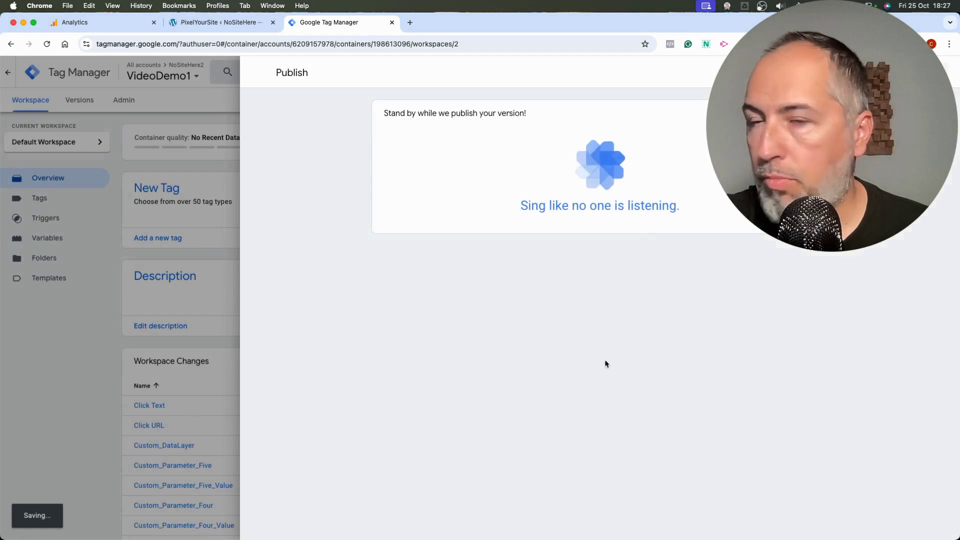
{"action": "left_click", "coordinate": [258, 75]}
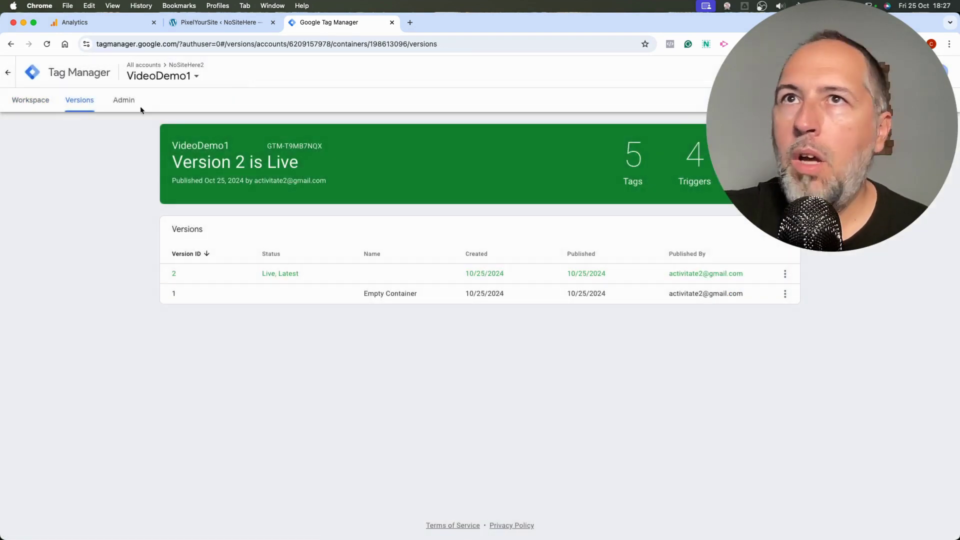
{"action": "left_click", "coordinate": [26, 108]}
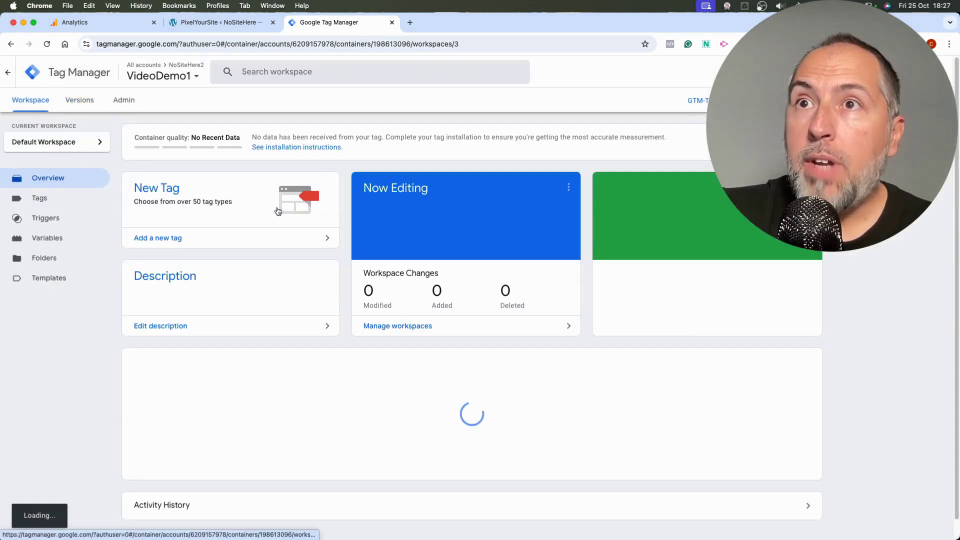
Step: Open the GA4 ID variable's configuration showing G-TEST123456, then go to Google Analytics Admin
{"action": "left_click", "coordinate": [41, 243]}
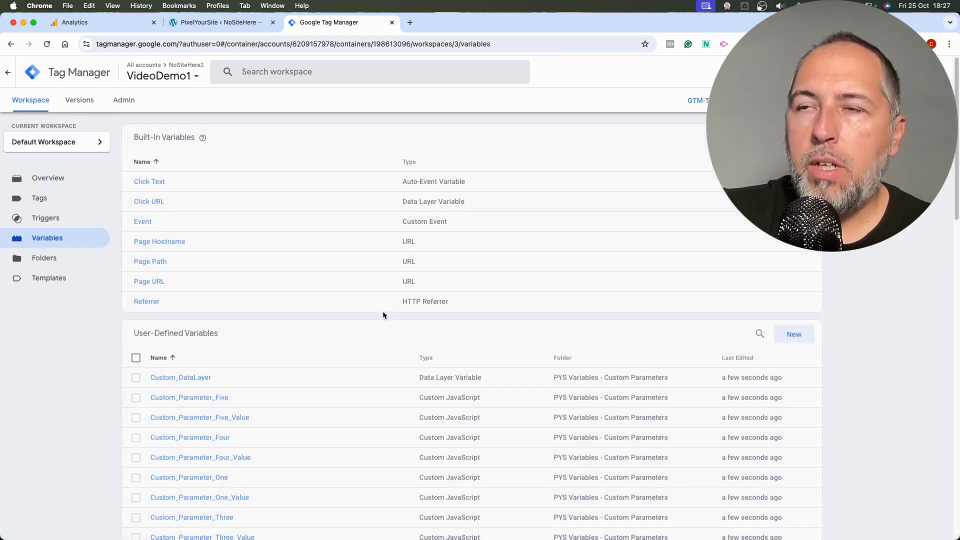
{"action": "scroll", "coordinate": [384, 315], "scroll_direction": "down", "scroll_amount": 5}
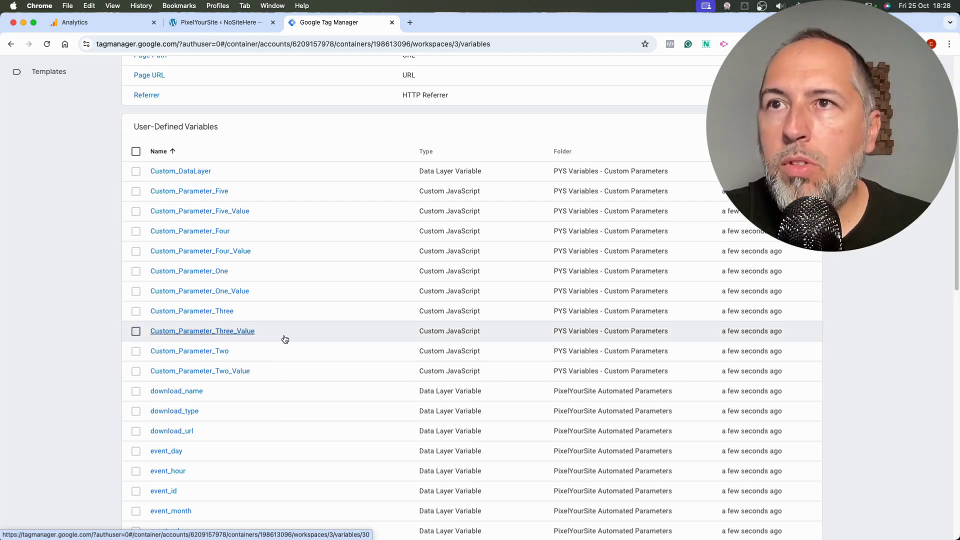
{"action": "scroll", "coordinate": [365, 325], "scroll_direction": "down", "scroll_amount": 5}
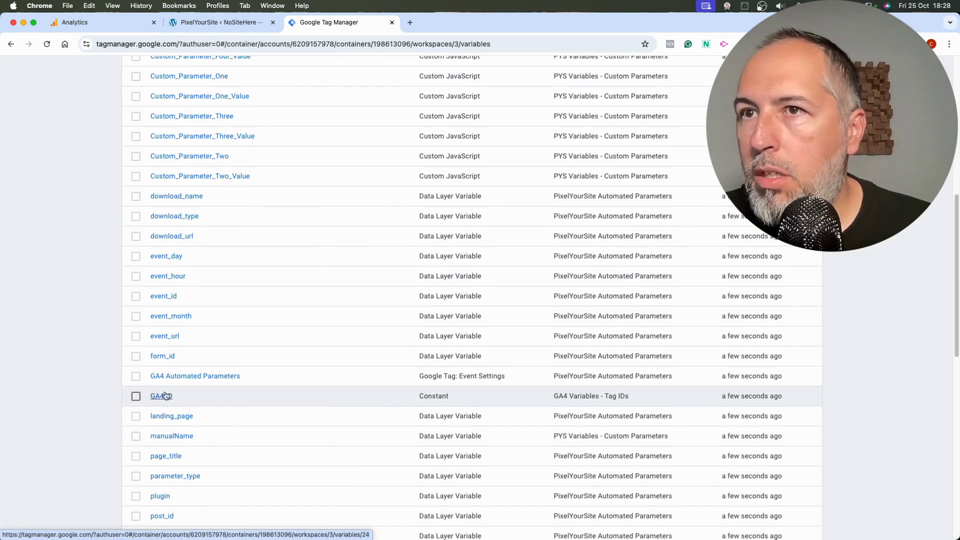
{"action": "left_click", "coordinate": [161, 396]}
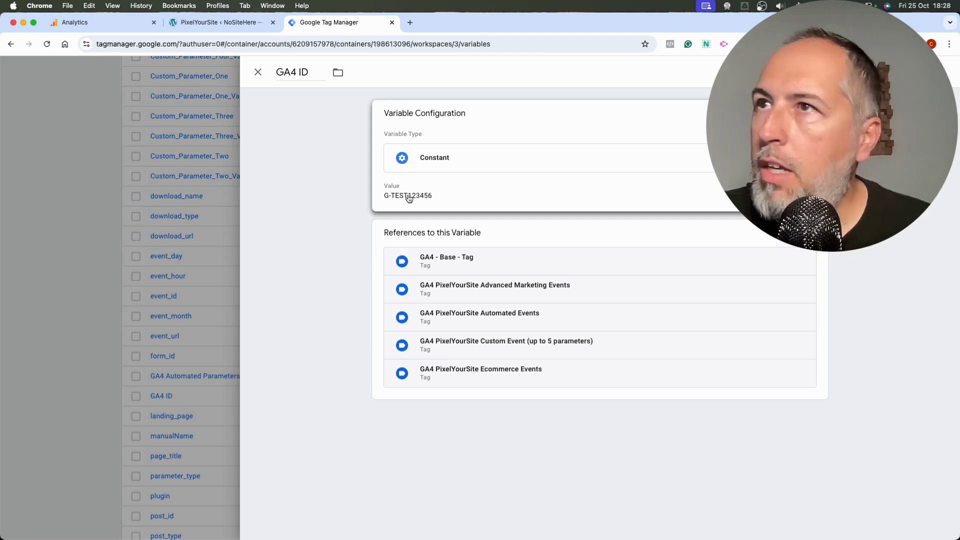
{"action": "left_click", "coordinate": [409, 199]}
{"action": "left_click", "coordinate": [90, 21]}
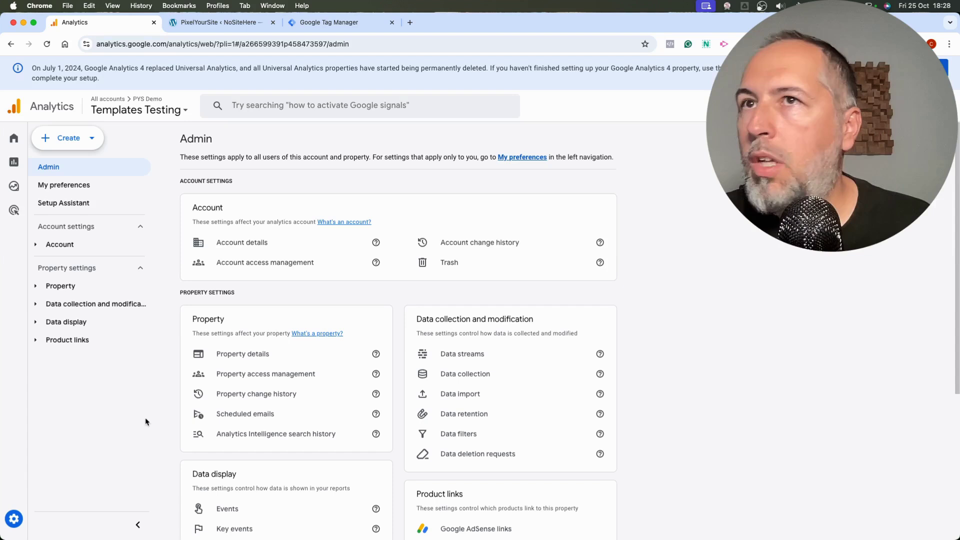
Step: Copy the measurement ID from the GTM Testing web stream's details in Data streams
{"action": "mouse_move", "coordinate": [3, 507]}
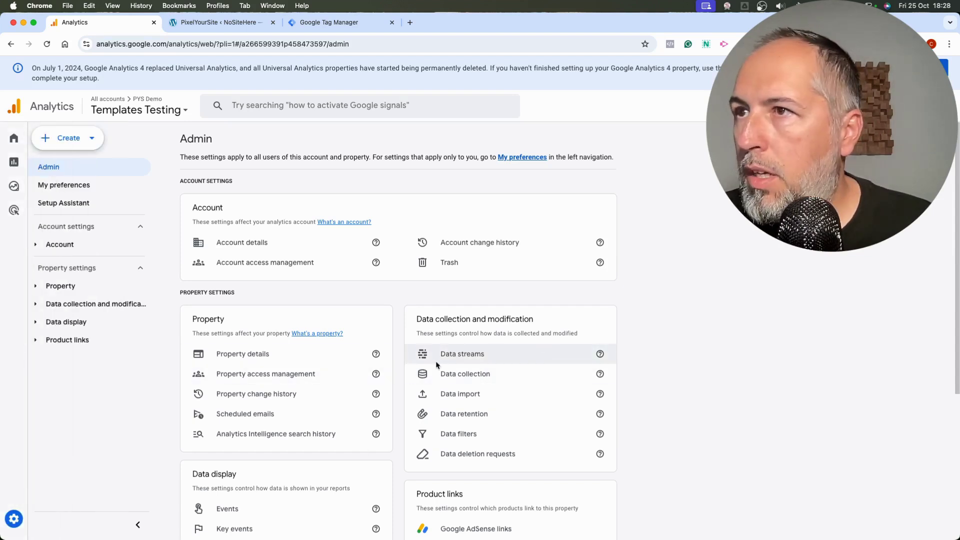
{"action": "left_click", "coordinate": [451, 356]}
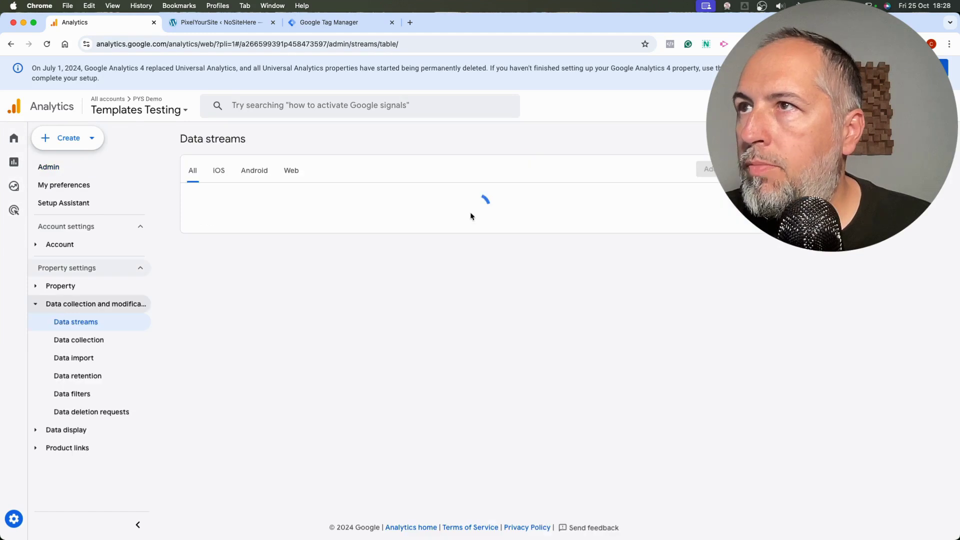
{"action": "left_click", "coordinate": [482, 208]}
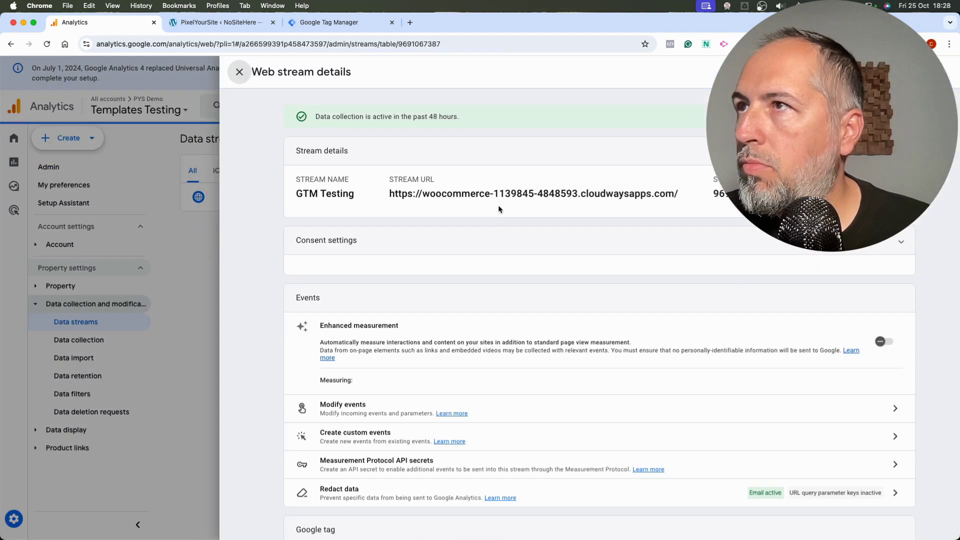
{"action": "left_click", "coordinate": [860, 194]}
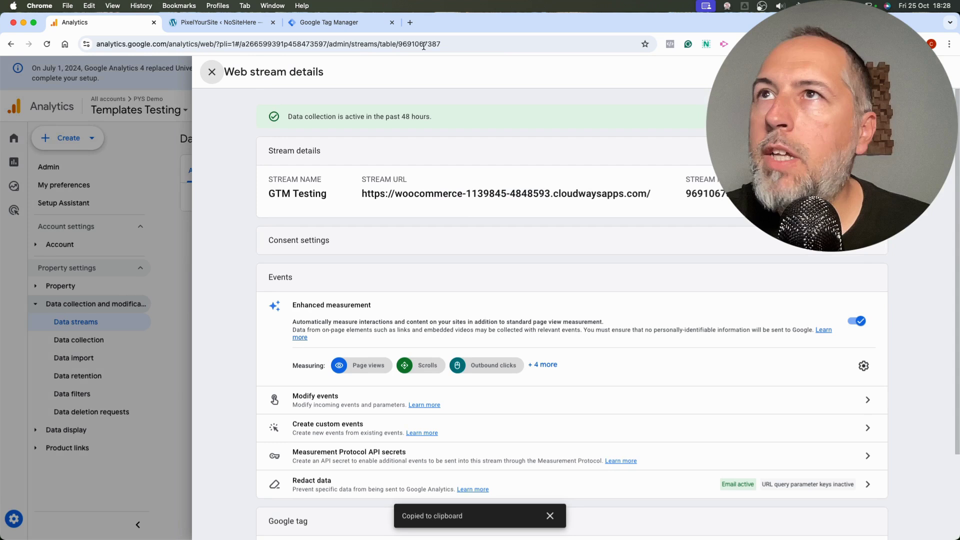
Step: Replace G-TEST123456 in the GA4 ID variable with the pasted measurement ID and save
{"action": "left_click", "coordinate": [322, 24]}
{"action": "double_click", "coordinate": [428, 214]}
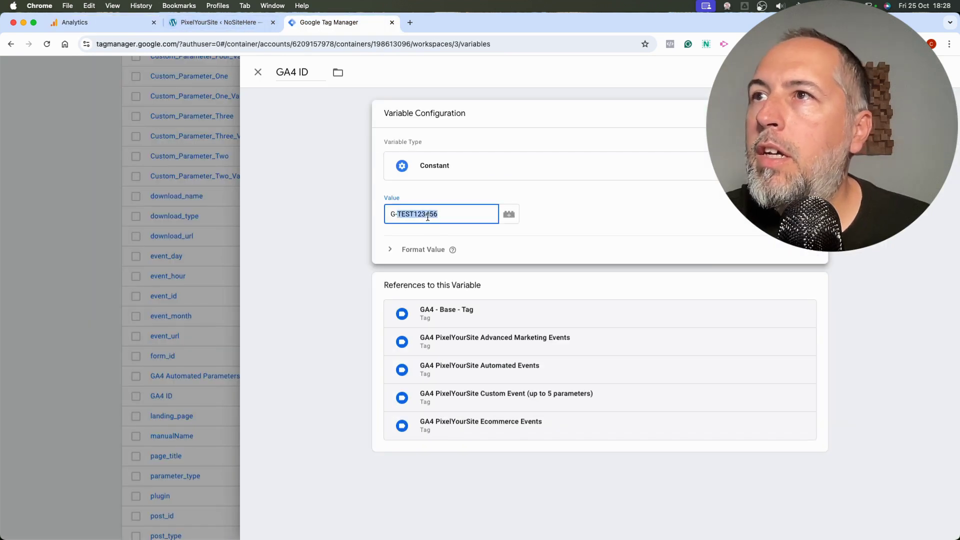
{"action": "key", "text": "super+a"}
{"action": "key", "text": "super+v"}
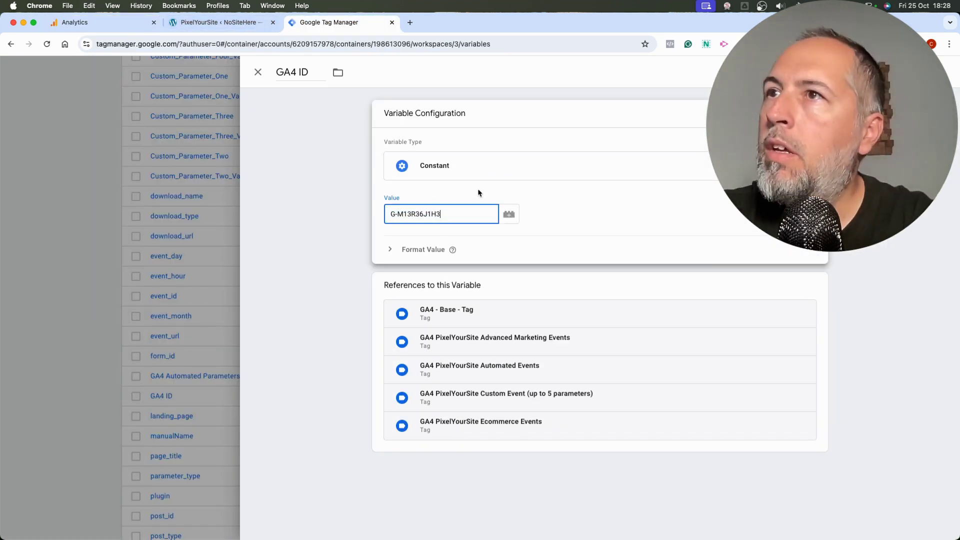
{"action": "key", "text": "super+s"}
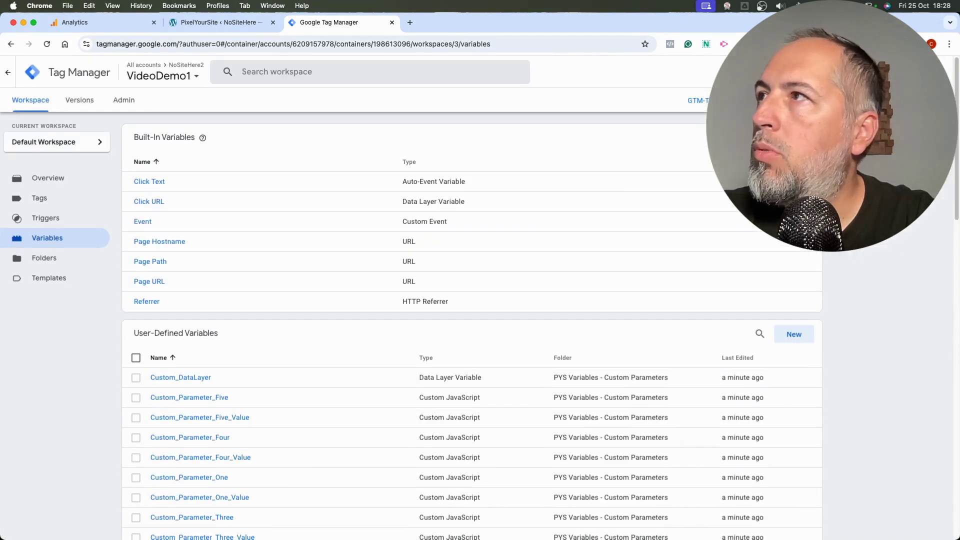
Step: Publish the GA4 ID change as Version 3 and return to the workspace overview
{"action": "left_click", "coordinate": [931, 72]}
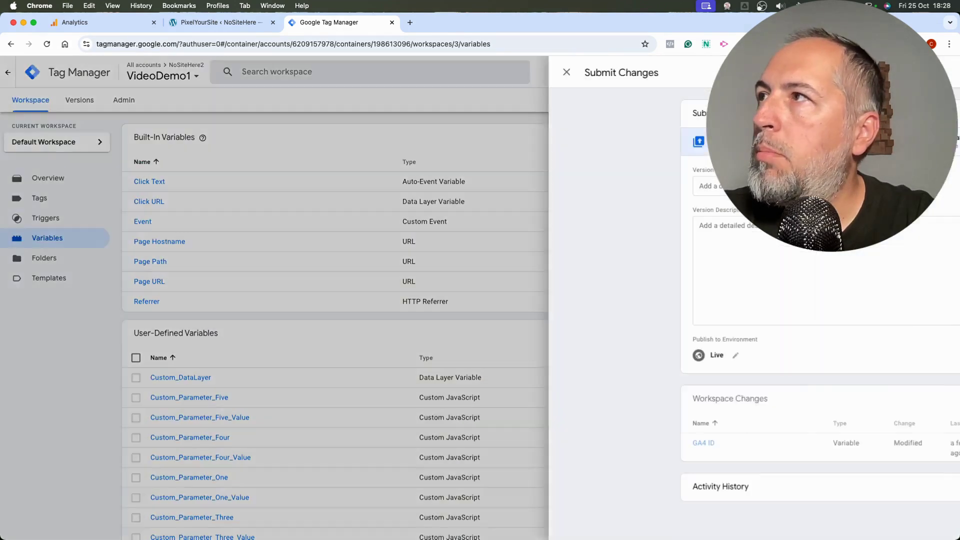
{"action": "left_click", "coordinate": [935, 72]}
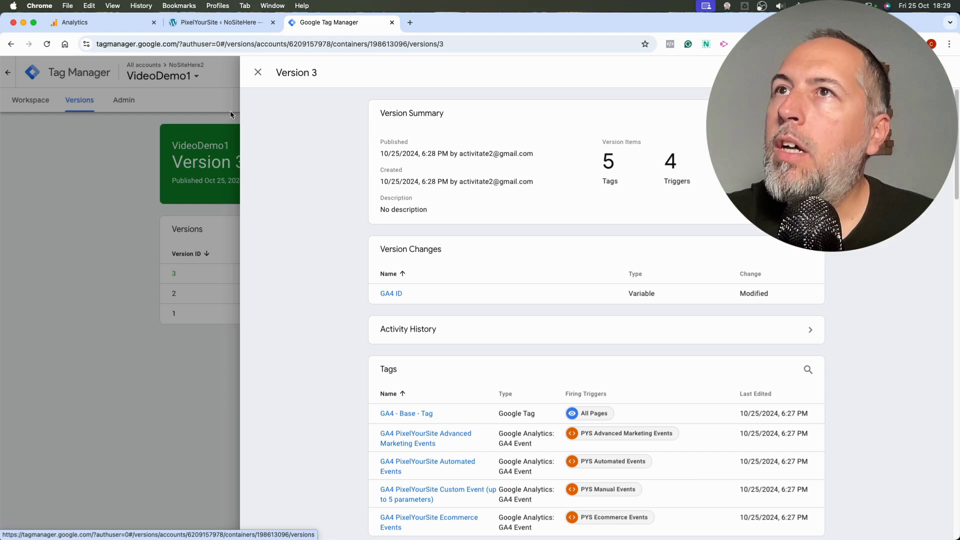
{"action": "left_click", "coordinate": [260, 71]}
{"action": "left_click", "coordinate": [30, 100]}
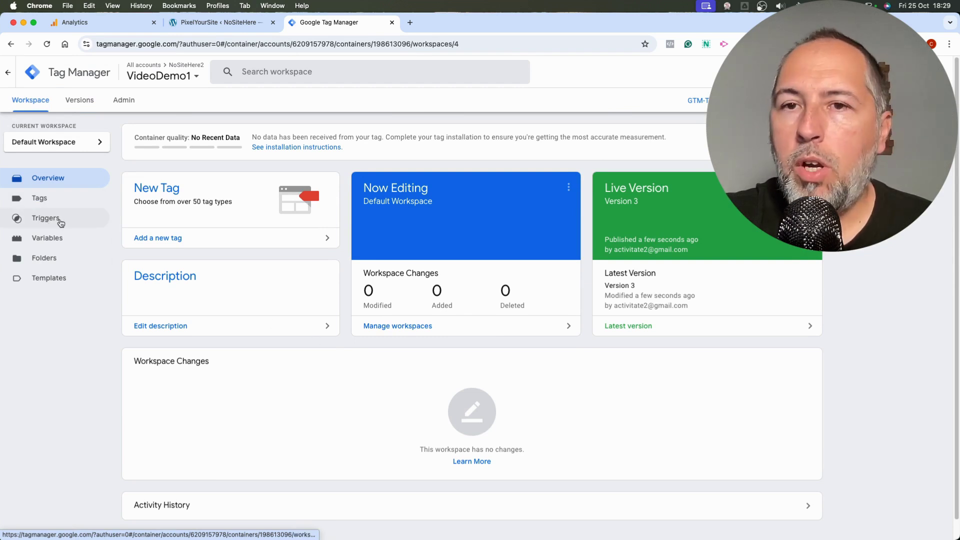
Step: Open the Triggers list with the four imported PYS custom-event triggers
{"action": "left_click", "coordinate": [47, 220]}
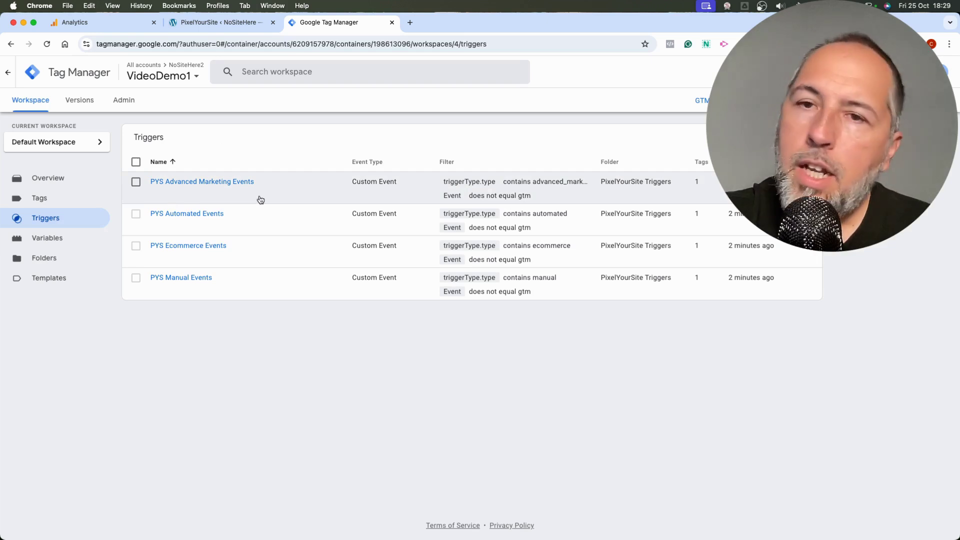
Step: Review the WooCommerce FrequentShopper Event options, including sending it to the GTM dataLayer
{"action": "left_click", "coordinate": [190, 29]}
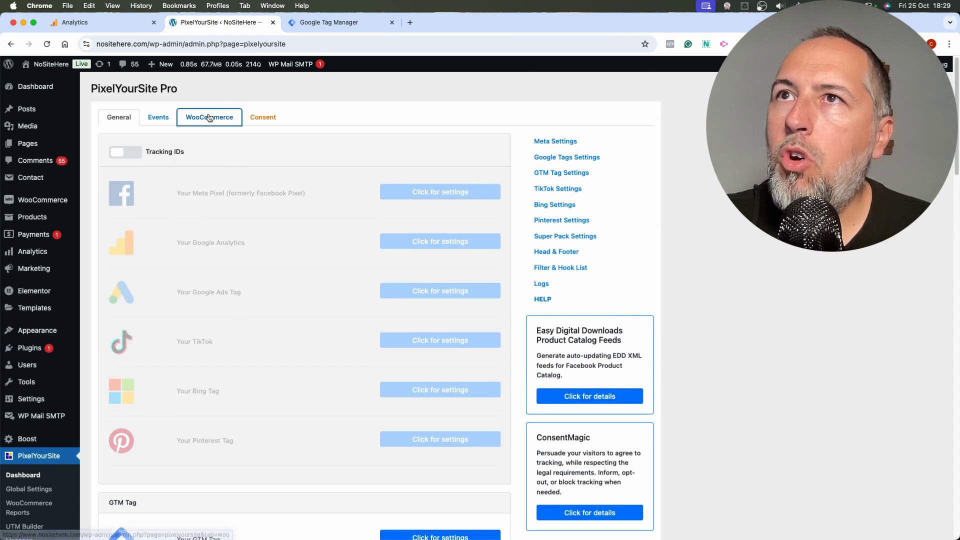
{"action": "left_click", "coordinate": [210, 117]}
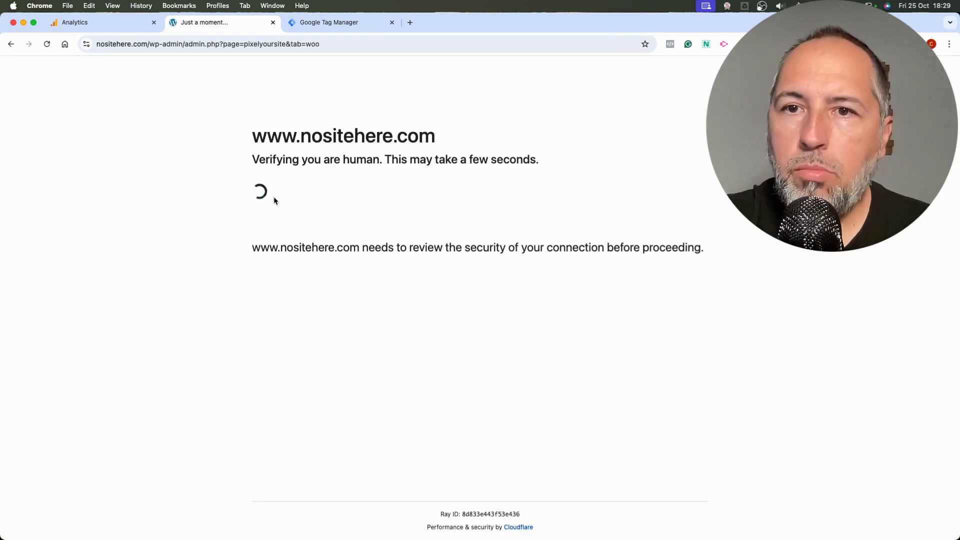
{"action": "scroll", "coordinate": [265, 176], "scroll_direction": "down", "scroll_amount": 15}
{"action": "scroll", "coordinate": [264, 176], "scroll_direction": "down", "scroll_amount": 20}
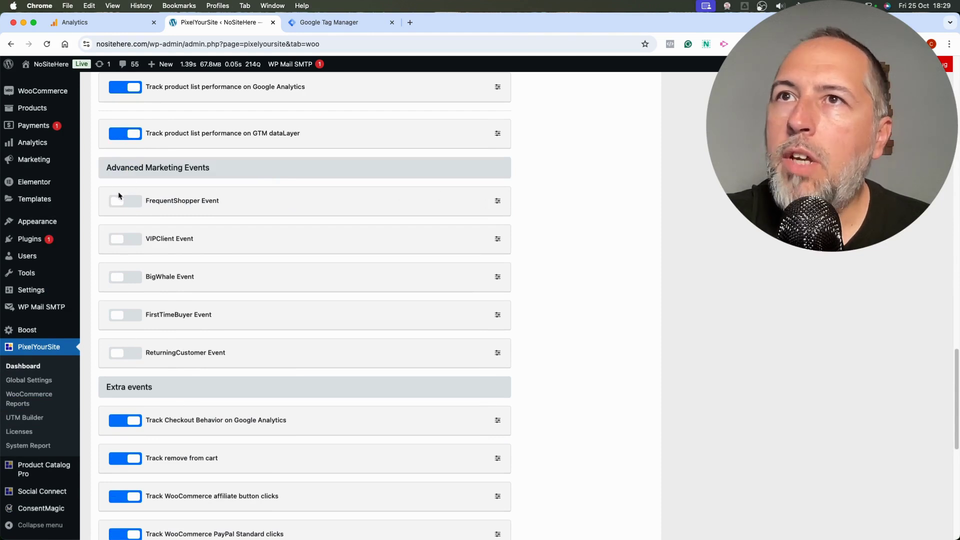
{"action": "left_click", "coordinate": [497, 202]}
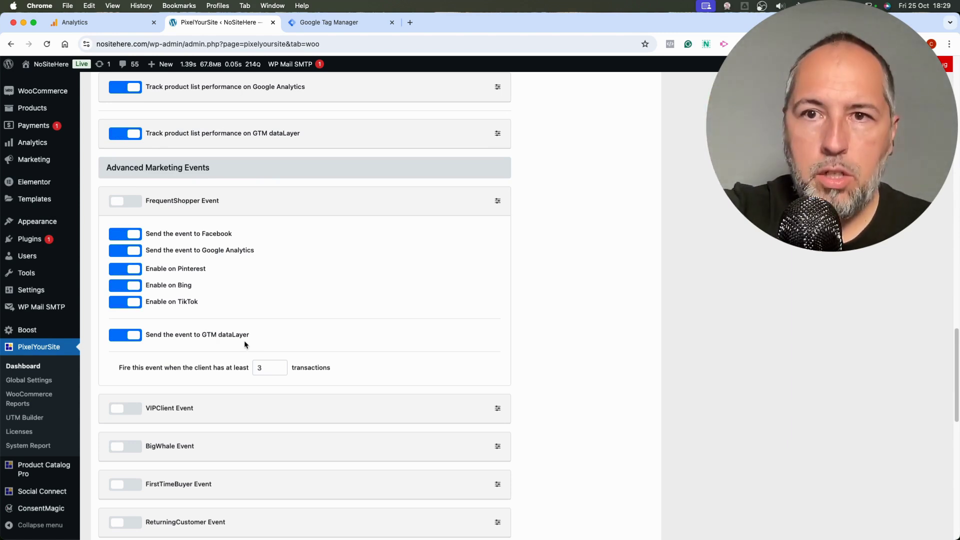
{"action": "left_click", "coordinate": [339, 25]}
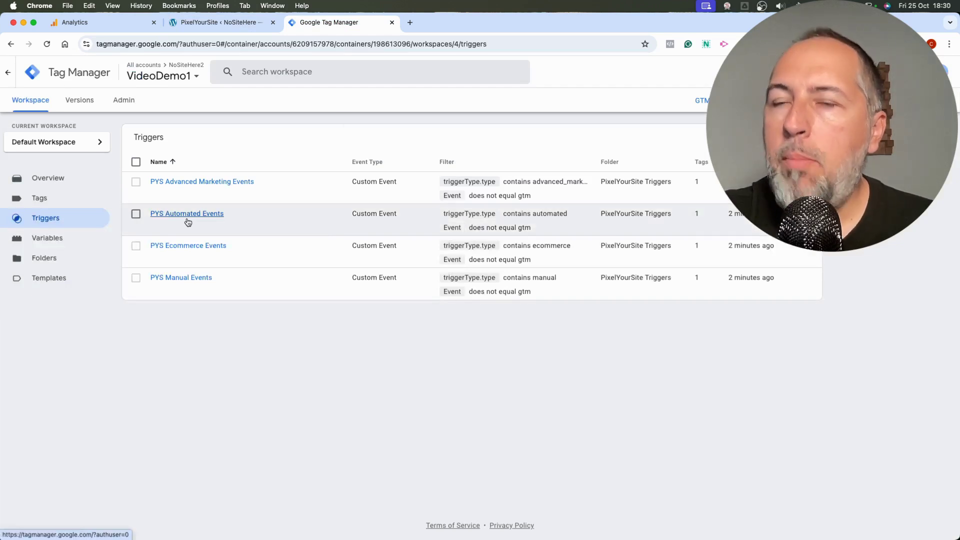
{"action": "left_click", "coordinate": [184, 25]}
Step: Return to PixelYourSite's General settings and expand the Track key actions events
{"action": "scroll", "coordinate": [150, 98], "scroll_direction": "up", "scroll_amount": 10}
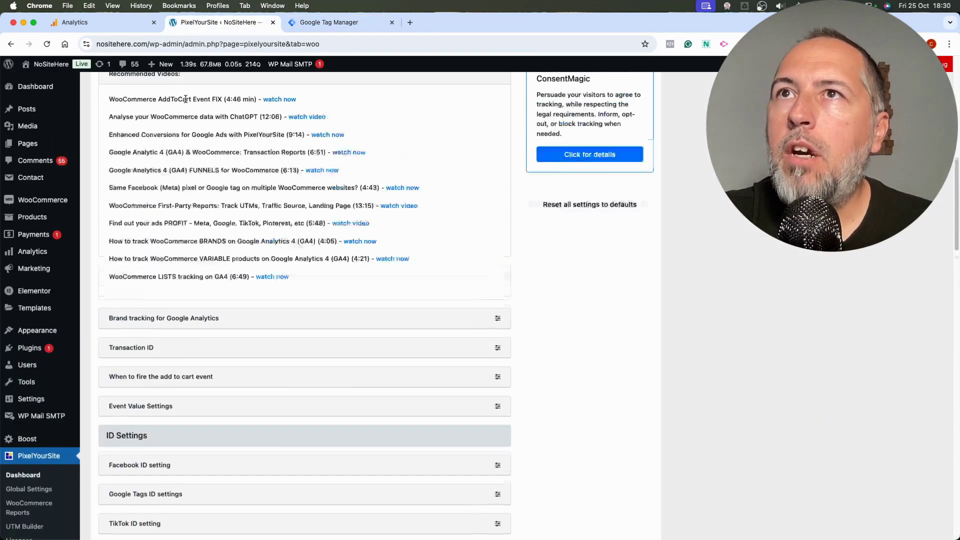
{"action": "scroll", "coordinate": [184, 98], "scroll_direction": "up", "scroll_amount": 10}
{"action": "left_click", "coordinate": [119, 117]}
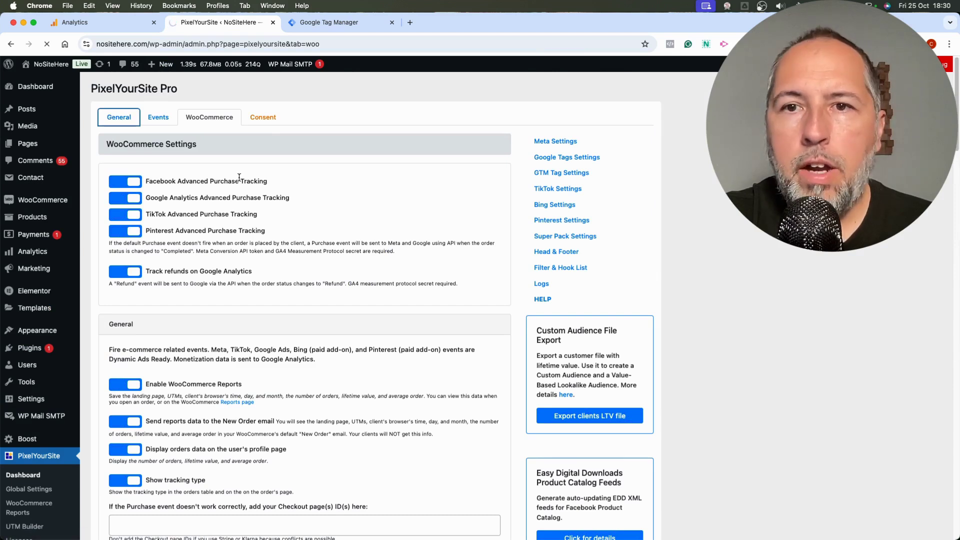
{"action": "scroll", "coordinate": [243, 178], "scroll_direction": "down", "scroll_amount": 15}
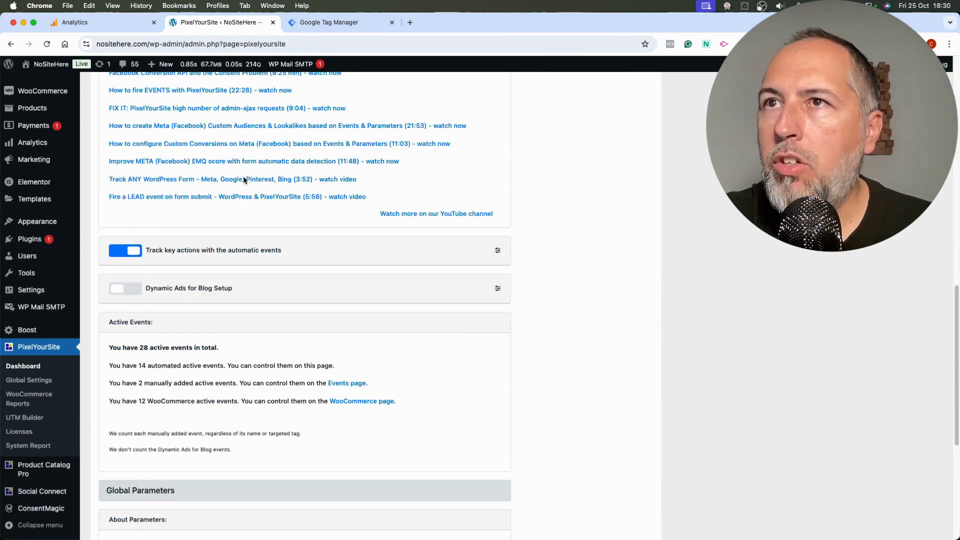
{"action": "scroll", "coordinate": [244, 180], "scroll_direction": "down", "scroll_amount": 5}
{"action": "scroll", "coordinate": [248, 180], "scroll_direction": "up", "scroll_amount": 5}
{"action": "left_click", "coordinate": [498, 256]}
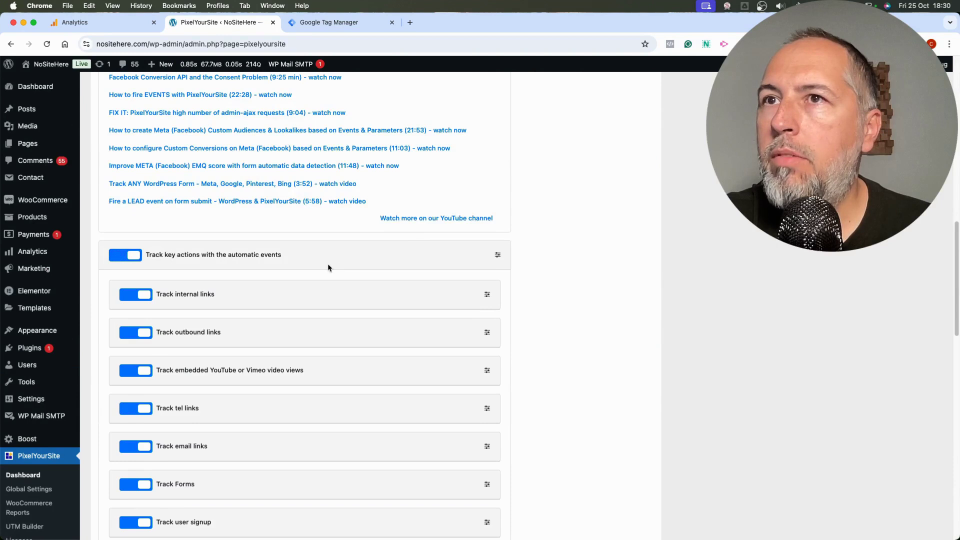
Step: Toggle Track tel links' GTM dataLayer option off and back on, leaving it enabled
{"action": "scroll", "coordinate": [330, 260], "scroll_direction": "down", "scroll_amount": 4}
{"action": "left_click", "coordinate": [488, 214]}
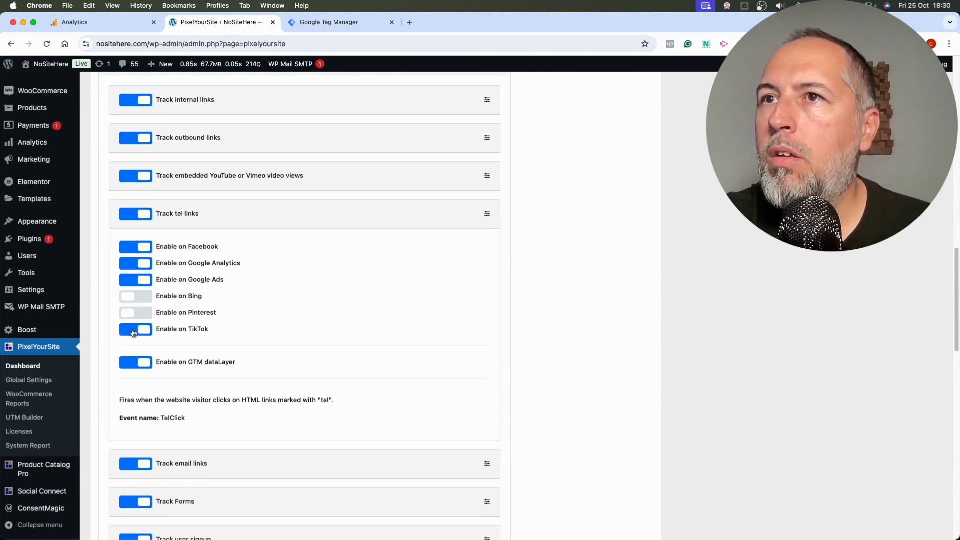
{"action": "left_click", "coordinate": [136, 363]}
{"action": "left_click", "coordinate": [136, 364]}
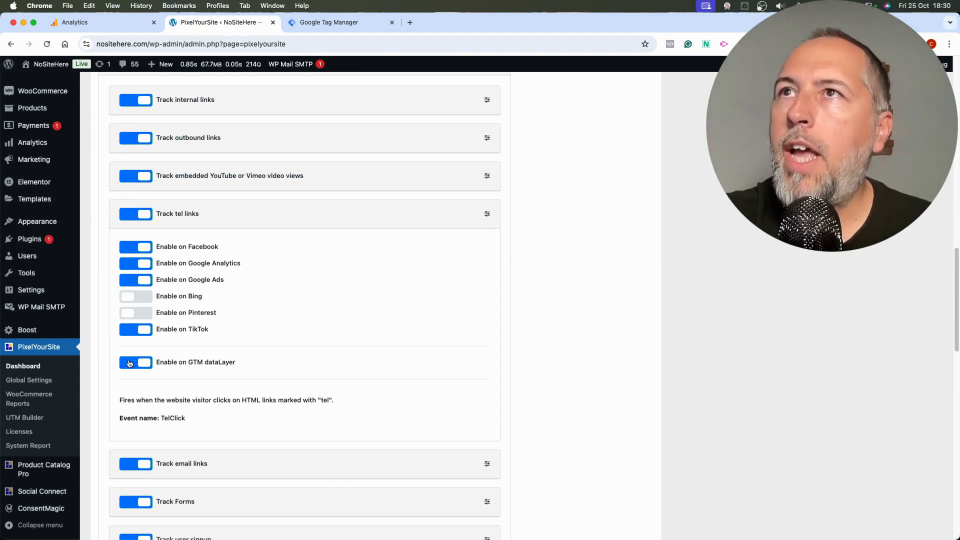
{"action": "left_click", "coordinate": [359, 26]}
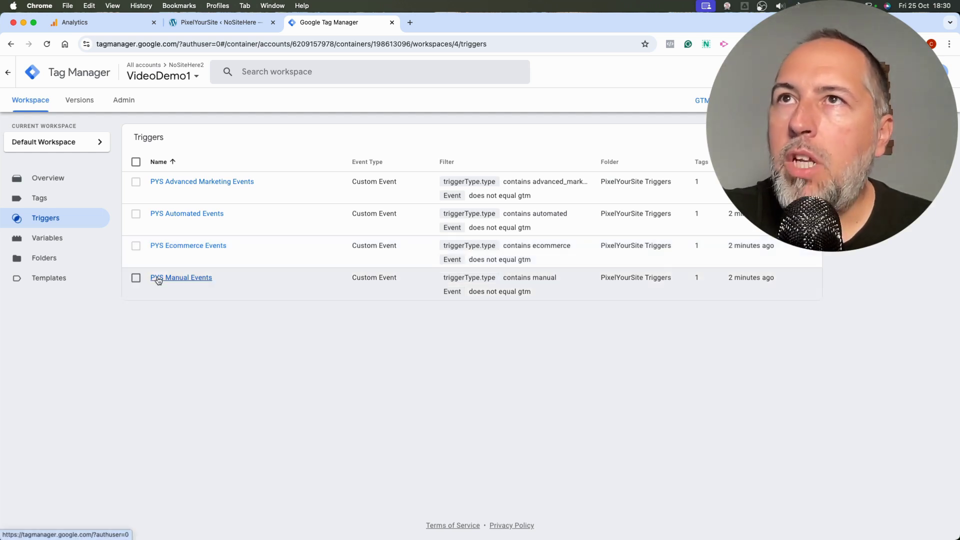
Step: Open PixelYourSite's Events tab and scroll through the user-defined Events List
{"action": "left_click", "coordinate": [215, 22]}
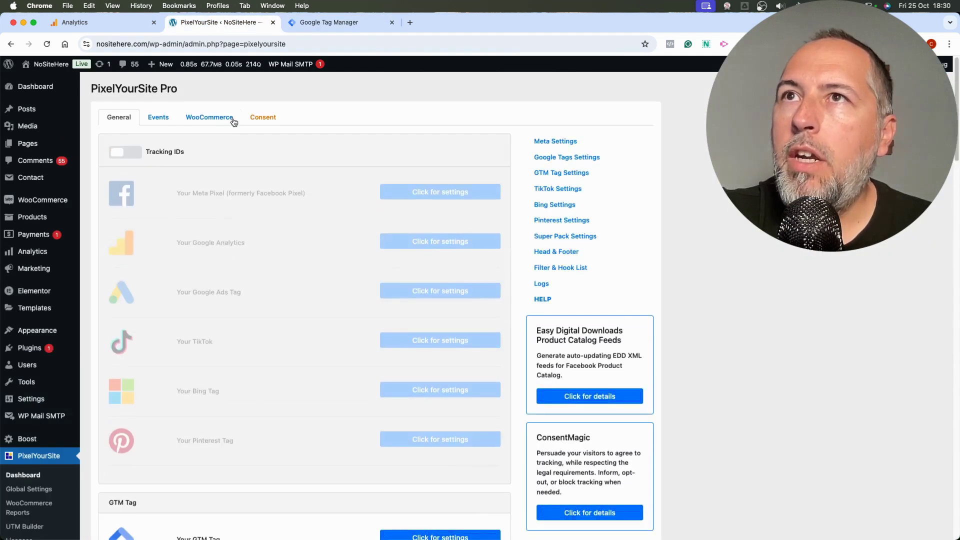
{"action": "left_click", "coordinate": [158, 118]}
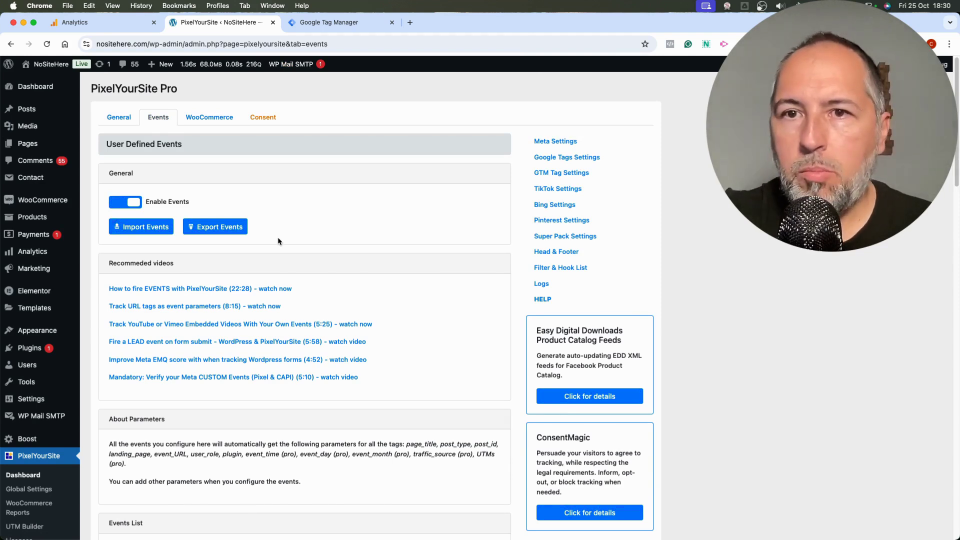
{"action": "scroll", "coordinate": [278, 242], "scroll_direction": "down", "scroll_amount": 7}
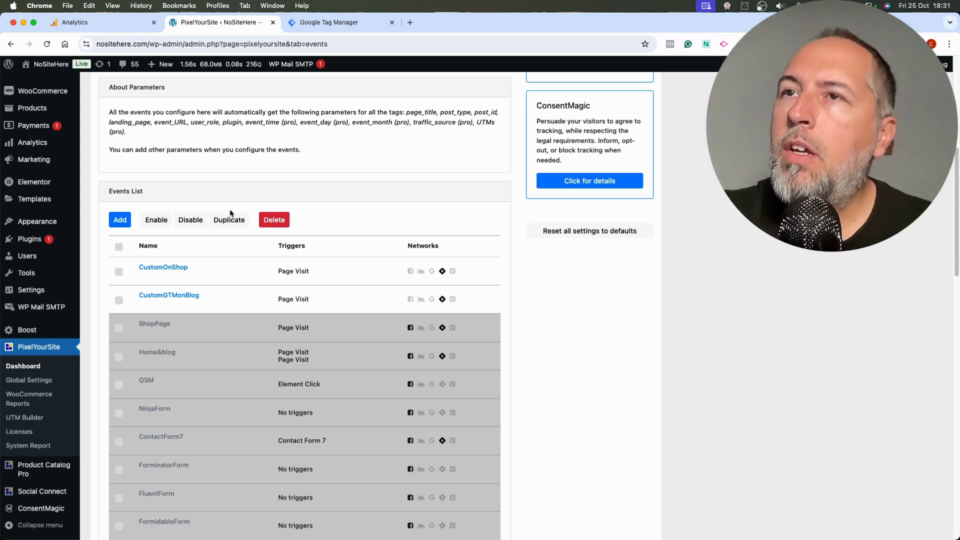
{"action": "scroll", "coordinate": [254, 183], "scroll_direction": "up", "scroll_amount": 7}
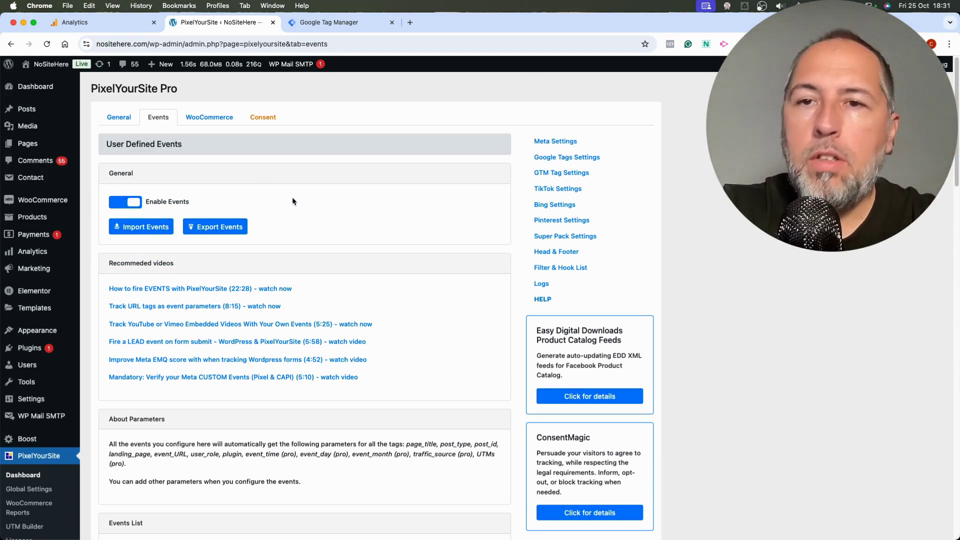
Step: Copy the Tag Manager container's GTM ID from the top right and go back to PixelYourSite
{"action": "left_click", "coordinate": [334, 23]}
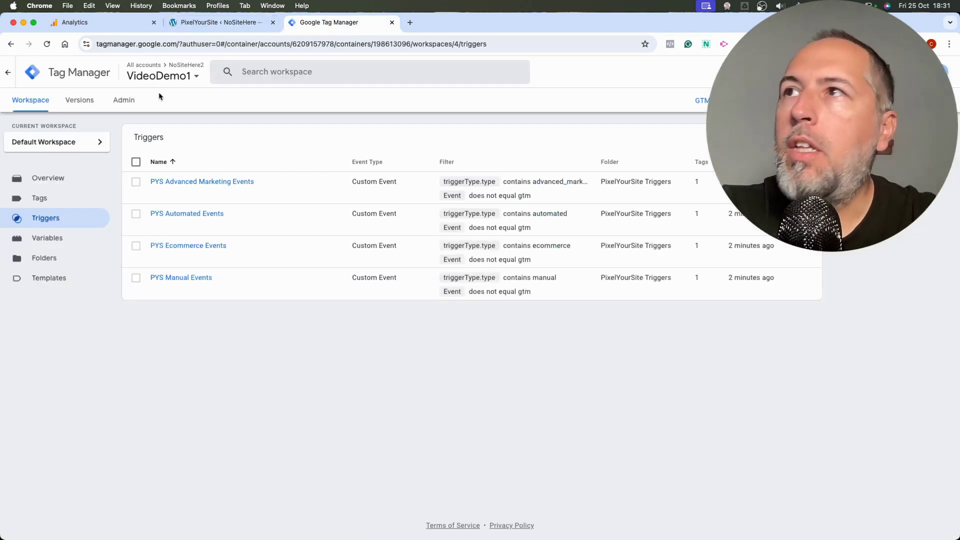
{"action": "left_click_drag", "start_coordinate": [700, 101], "coordinate": [698, 105]}
{"action": "right_click", "coordinate": [699, 105]}
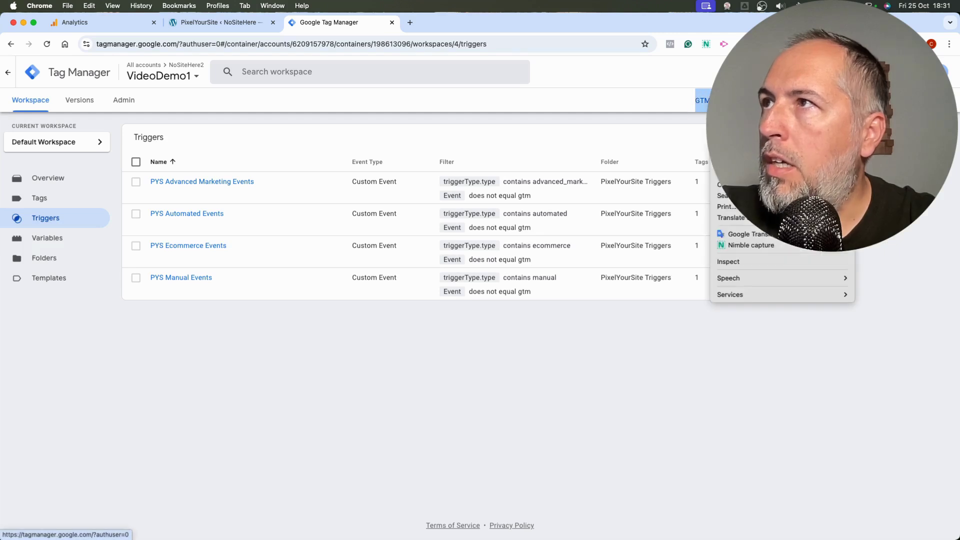
{"action": "key", "text": "Escape"}
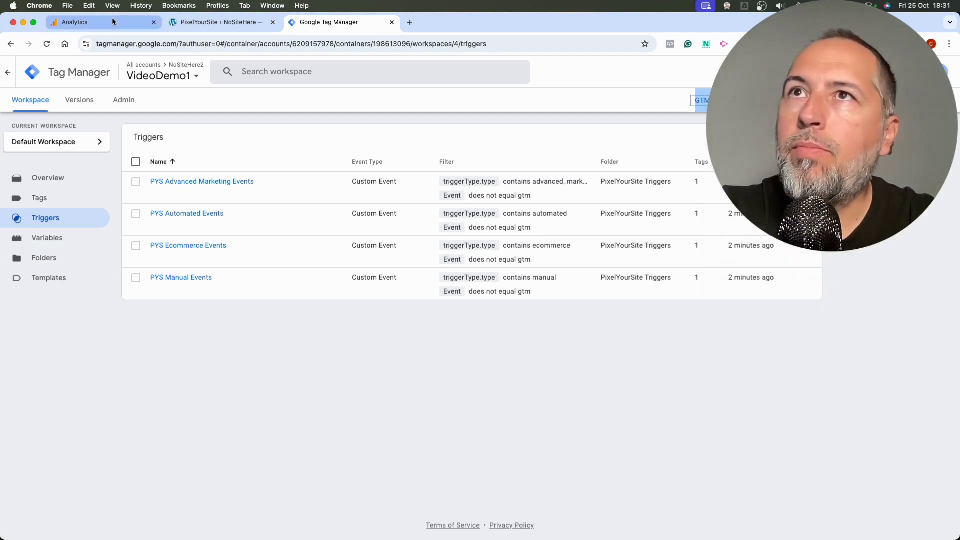
{"action": "left_click", "coordinate": [206, 24]}
Step: Replace PixelYourSite's GTM Tag ID with the copied container ID and save the General settings
{"action": "left_click", "coordinate": [119, 118]}
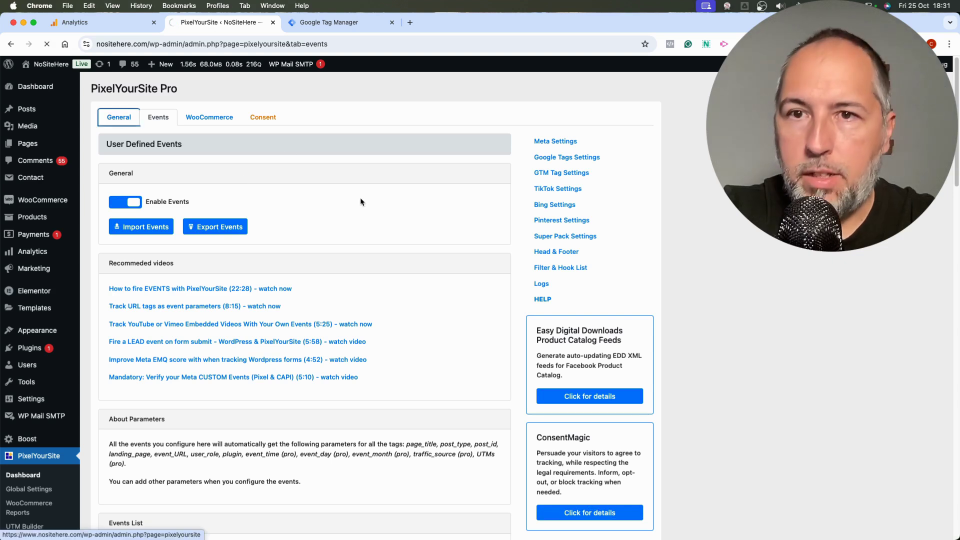
{"action": "scroll", "coordinate": [361, 200], "scroll_direction": "down", "scroll_amount": 10}
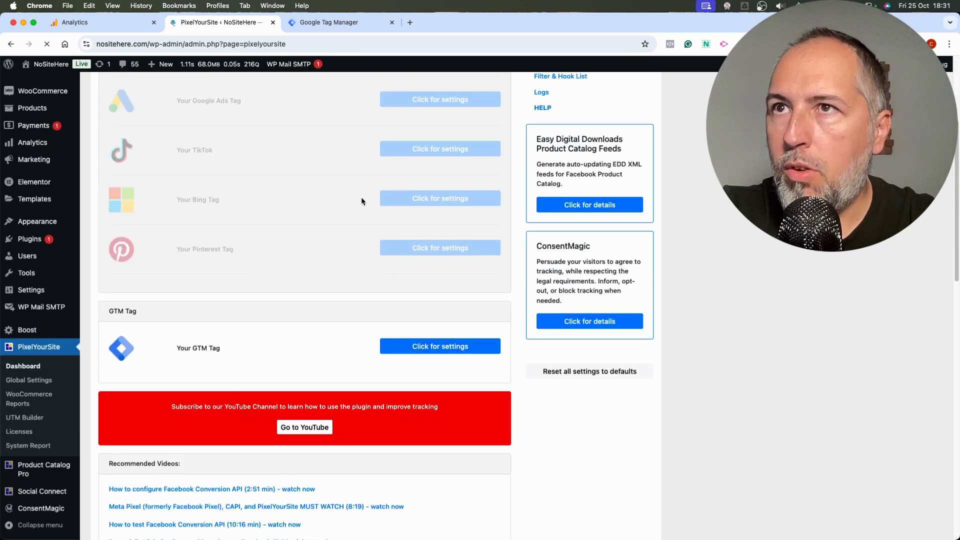
{"action": "left_click", "coordinate": [390, 186]}
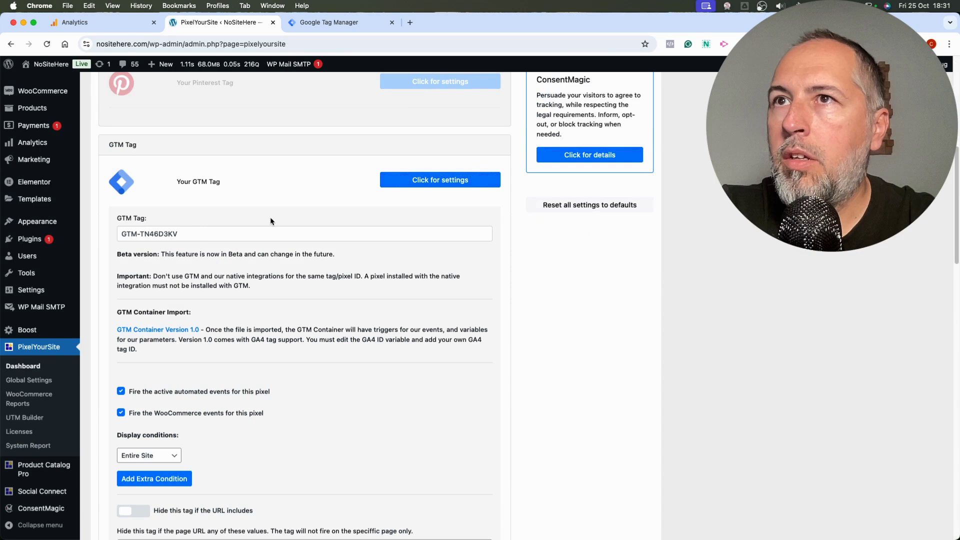
{"action": "triple_click", "coordinate": [203, 234]}
{"action": "type", "text": "GTM-T9MB7NQX"}
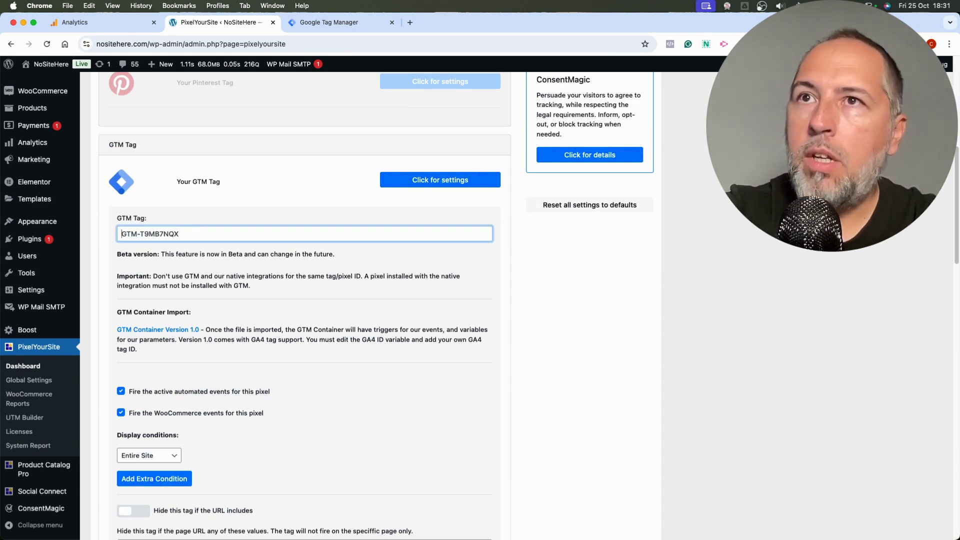
{"action": "scroll", "coordinate": [298, 275], "scroll_direction": "down", "scroll_amount": 15}
{"action": "left_click_drag", "start_coordinate": [298, 276], "coordinate": [303, 325]}
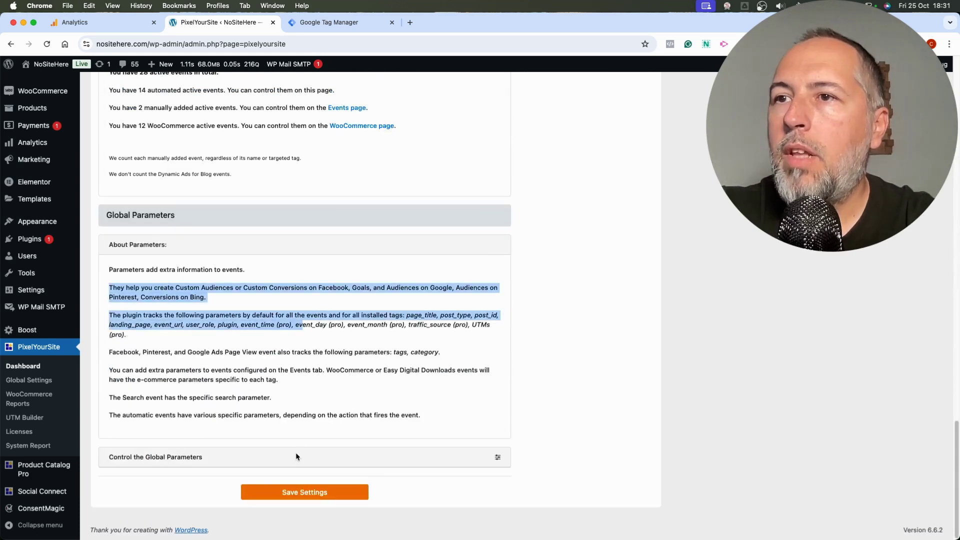
{"action": "left_click", "coordinate": [298, 491]}
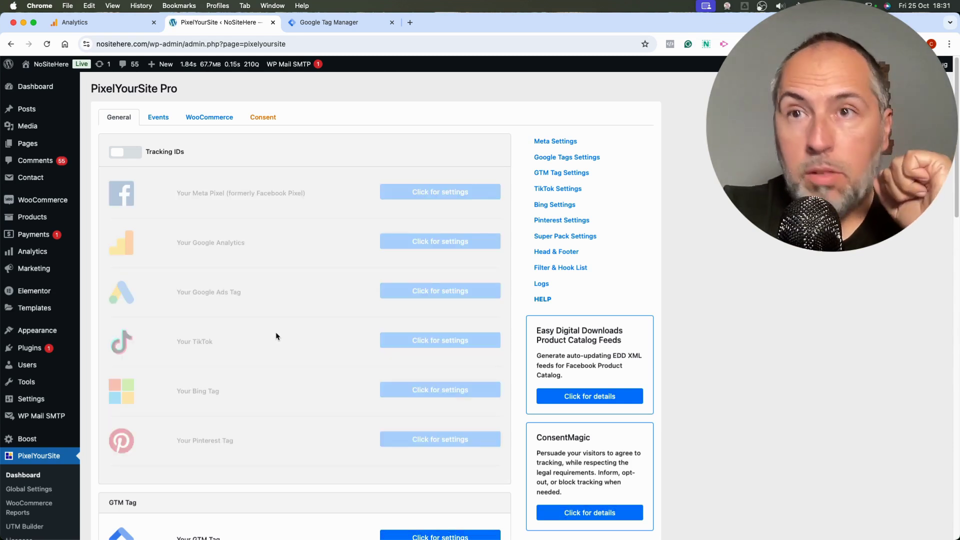
Step: Copy the site's address and open a new Incognito window
{"action": "right_click", "coordinate": [41, 68]}
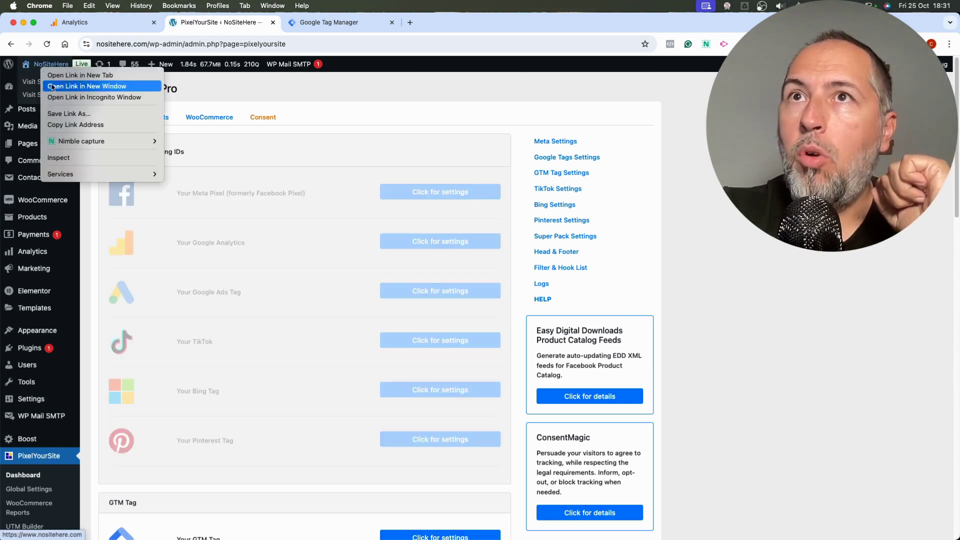
{"action": "left_click", "coordinate": [71, 125]}
{"action": "left_click", "coordinate": [66, 6]}
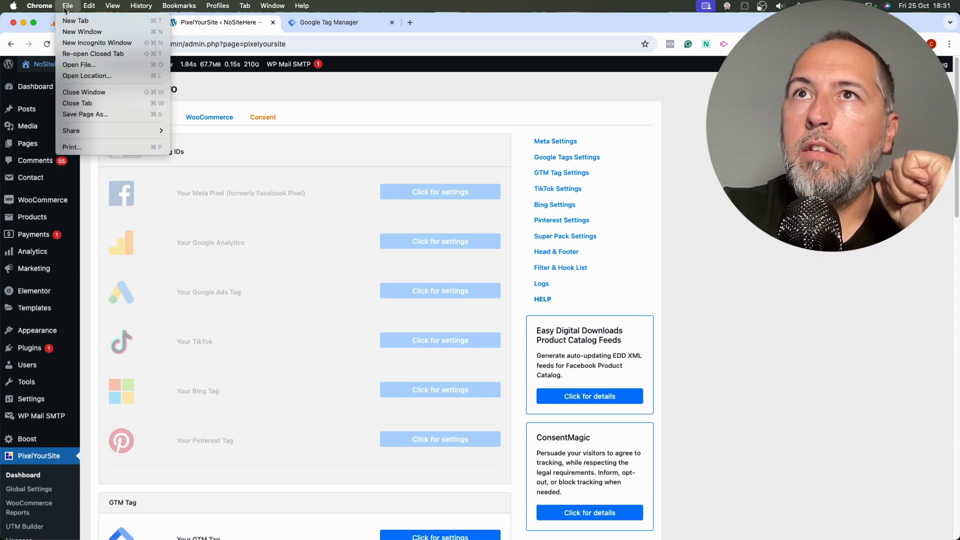
{"action": "left_click", "coordinate": [96, 43]}
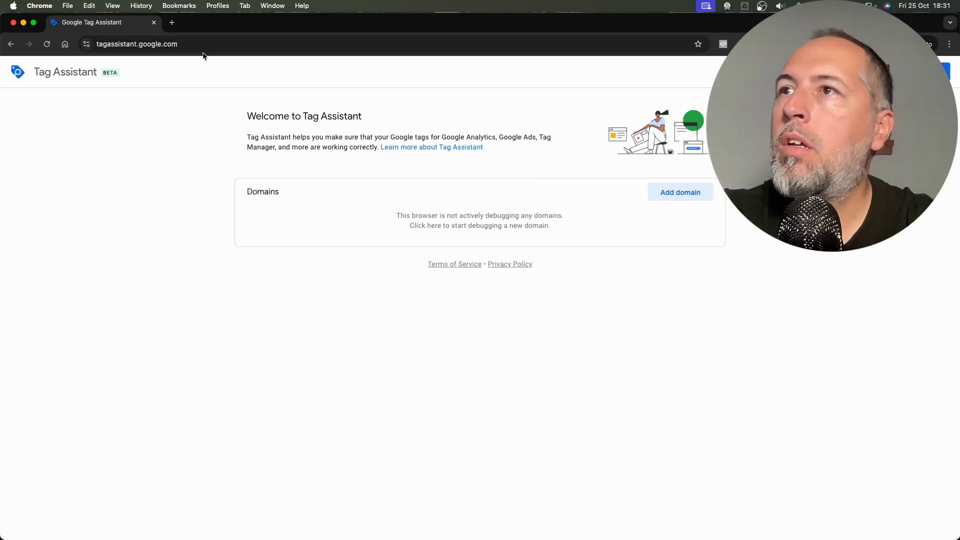
{"action": "left_click", "coordinate": [671, 193]}
{"action": "left_click", "coordinate": [466, 270]}
{"action": "key", "text": "super+v"}
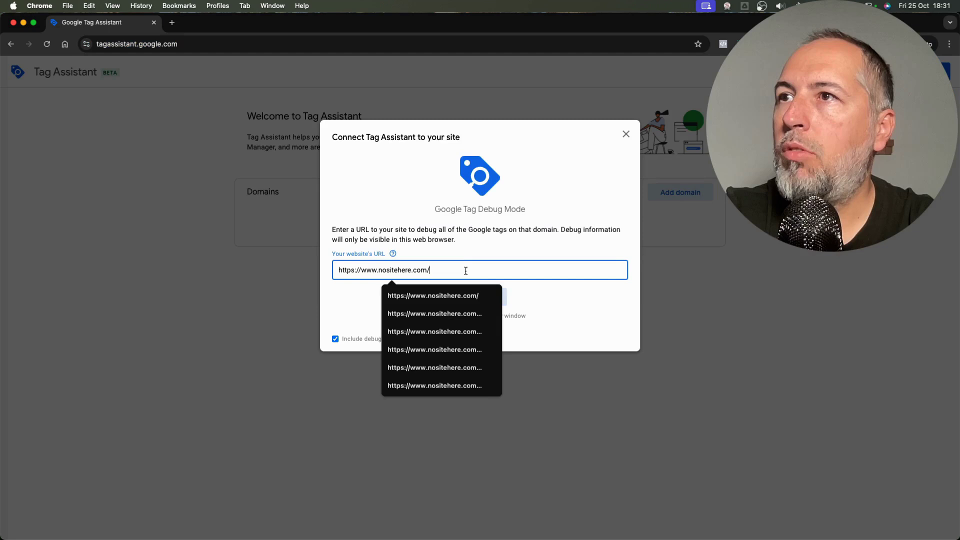
{"action": "left_click", "coordinate": [460, 248]}
{"action": "left_click", "coordinate": [480, 298]}
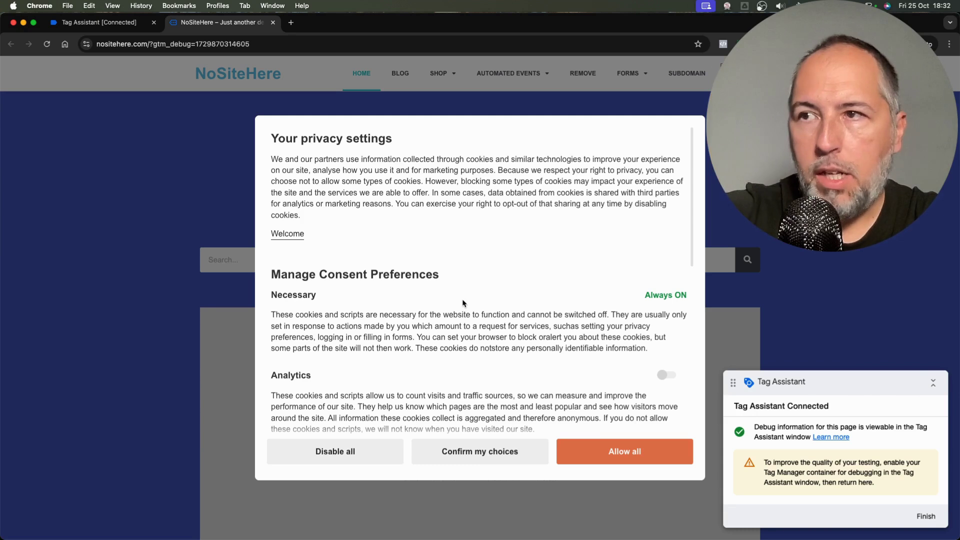
{"action": "left_click", "coordinate": [597, 453]}
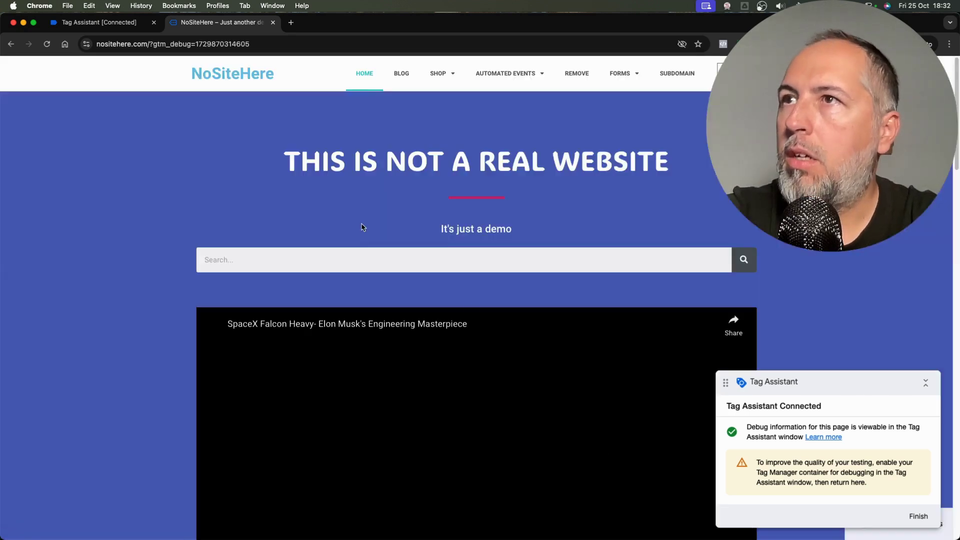
{"action": "left_click", "coordinate": [129, 24]}
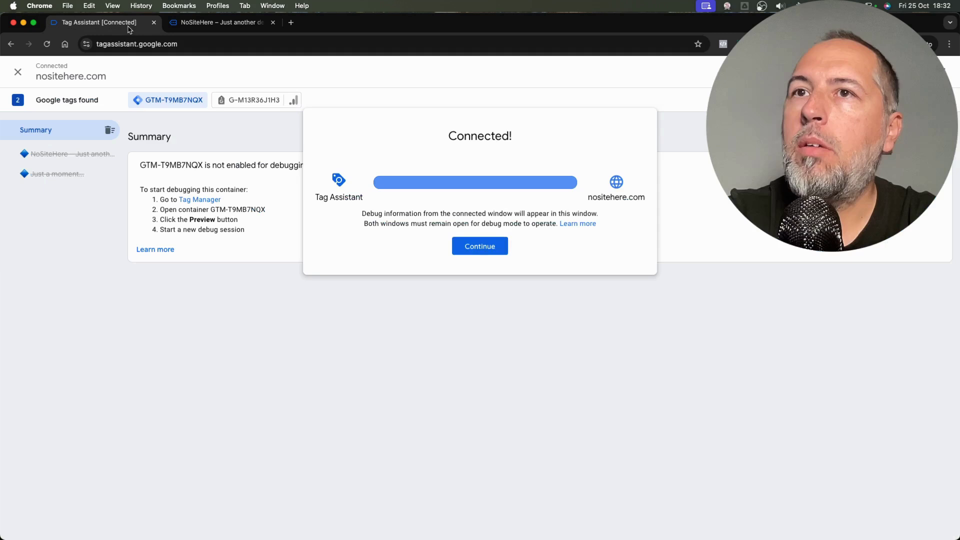
Step: Check the G-M13R36J1H3 tag's Consent Default and Consent Update consent states
{"action": "left_click", "coordinate": [481, 246]}
{"action": "left_click", "coordinate": [235, 102]}
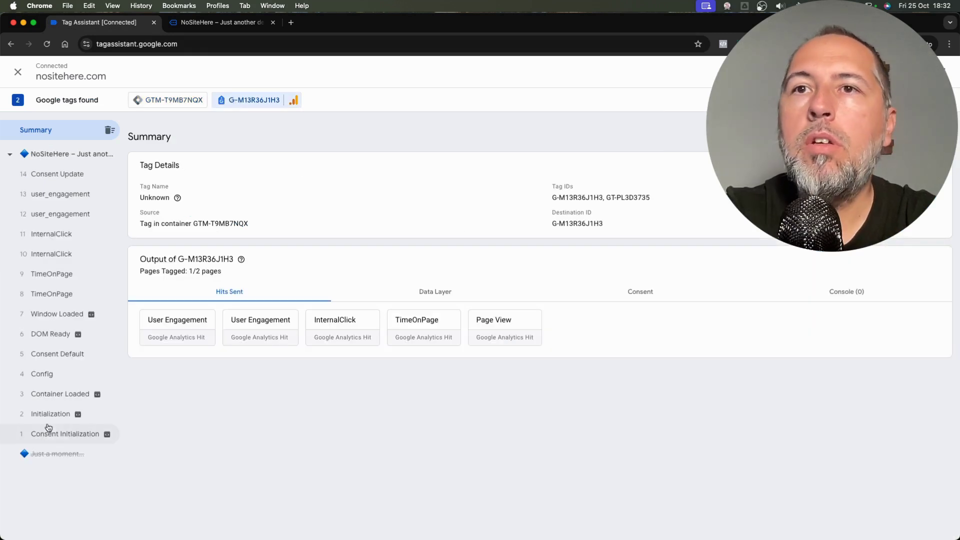
{"action": "left_click", "coordinate": [48, 355]}
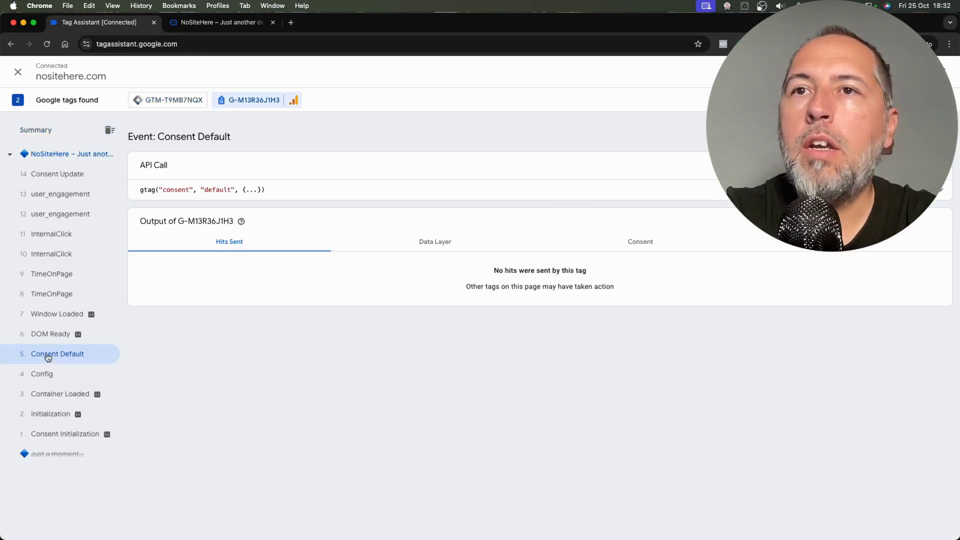
{"action": "left_click", "coordinate": [634, 247]}
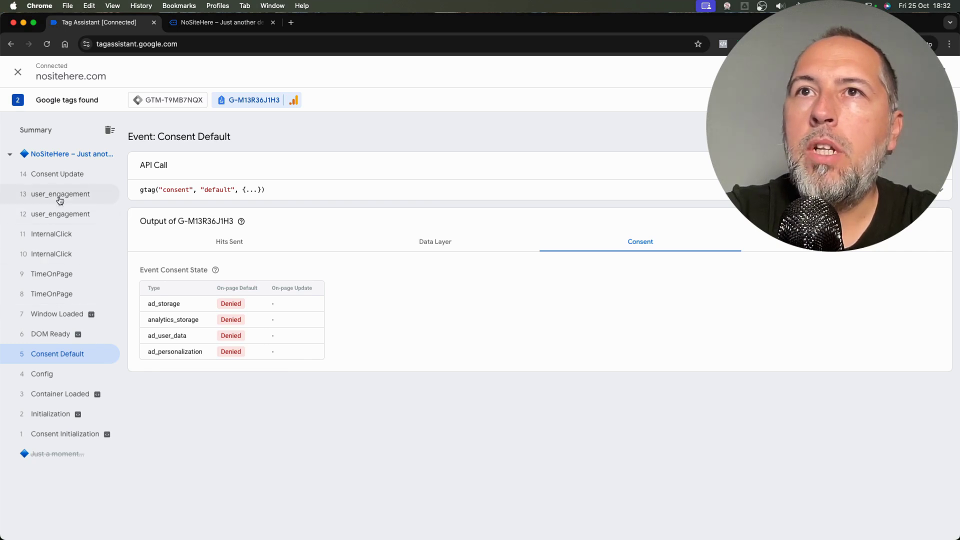
{"action": "left_click", "coordinate": [59, 176]}
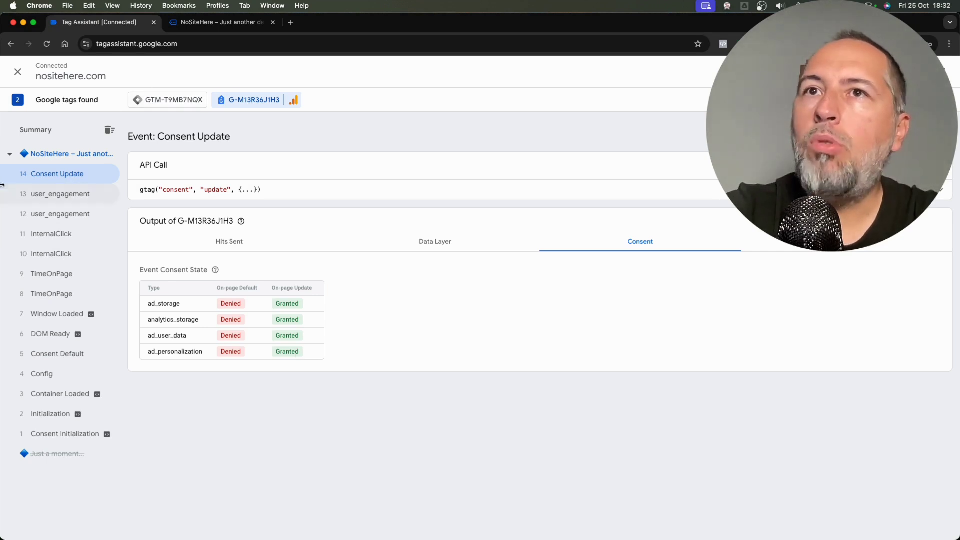
Step: Compare the gtag and dataLayer InternalClick event parameters, then return to the demo site
{"action": "left_click", "coordinate": [64, 236]}
{"action": "left_click", "coordinate": [230, 198]}
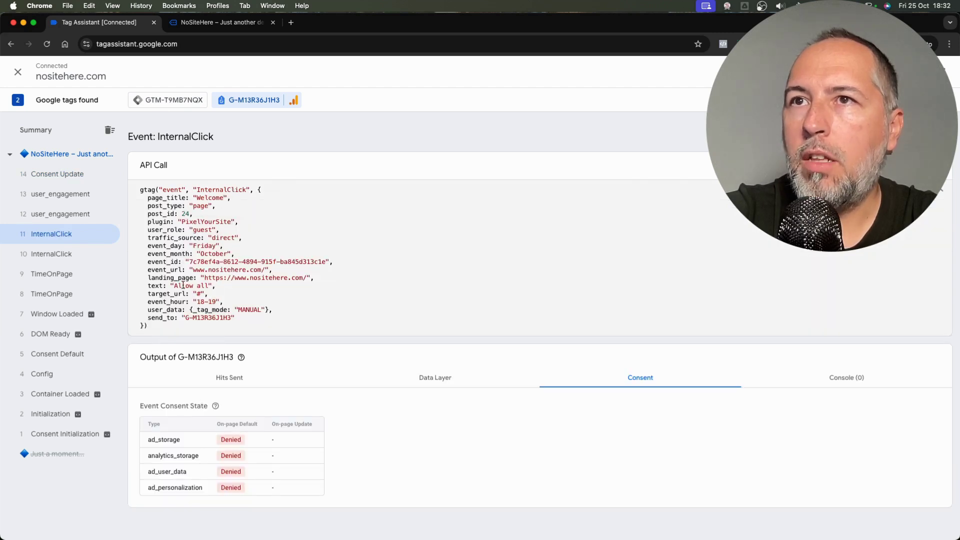
{"action": "left_click", "coordinate": [49, 256]}
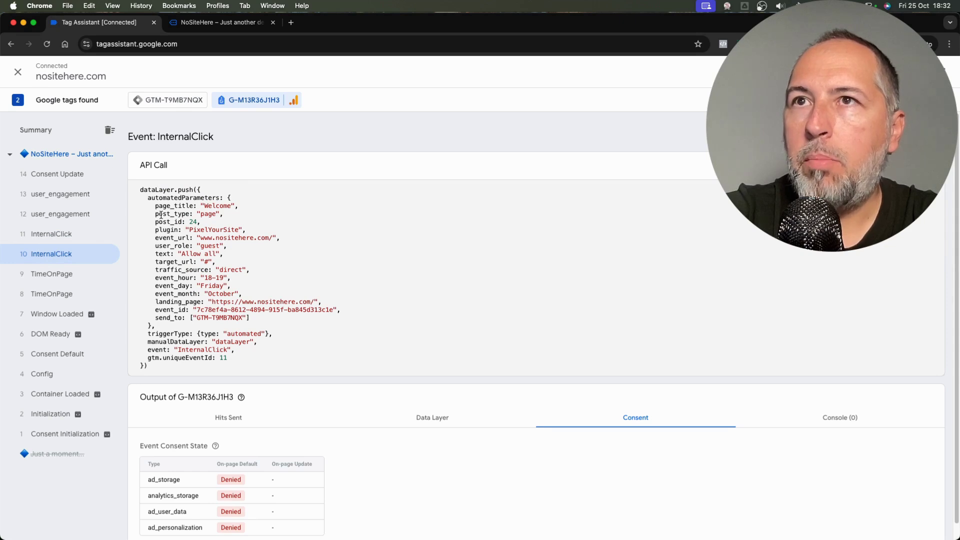
{"action": "left_click", "coordinate": [37, 235]}
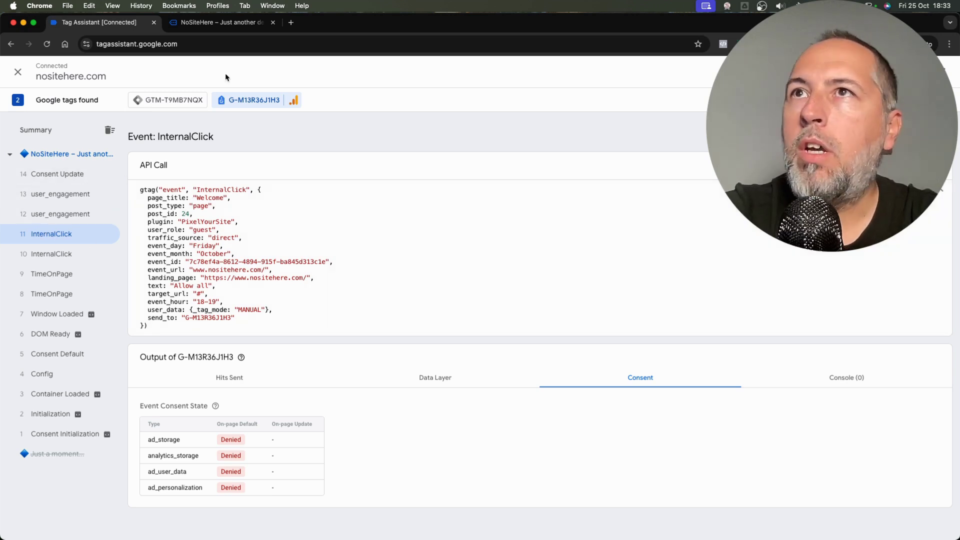
{"action": "left_click", "coordinate": [229, 23]}
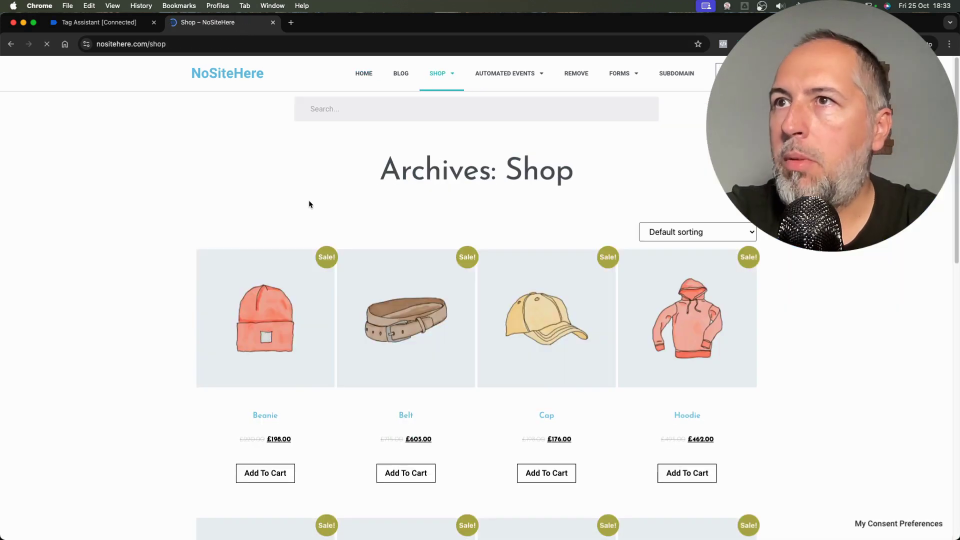
Step: Add the Belt and Cap to the cart and confirm view_item_list and add_to_cart (176 GBP) events
{"action": "left_click", "coordinate": [404, 474]}
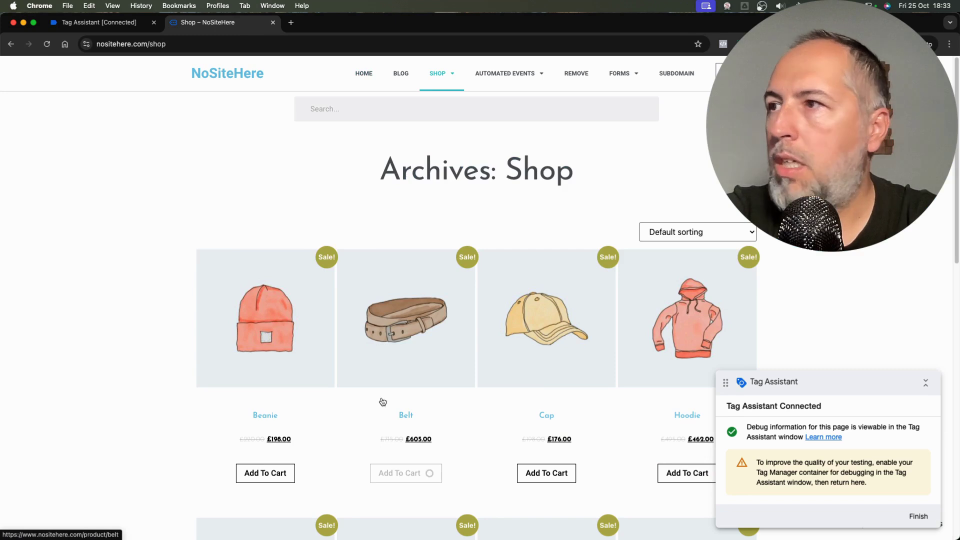
{"action": "left_click", "coordinate": [106, 24]}
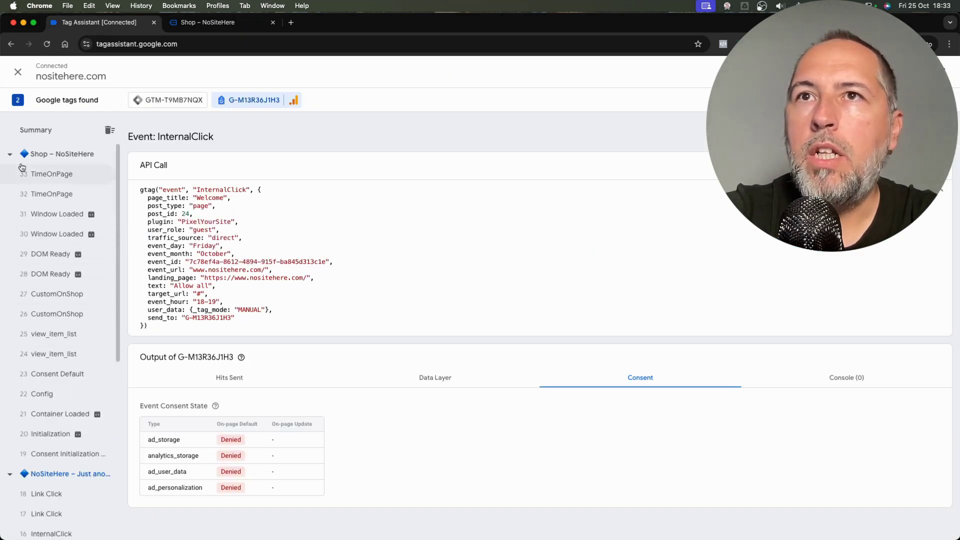
{"action": "left_click", "coordinate": [63, 338]}
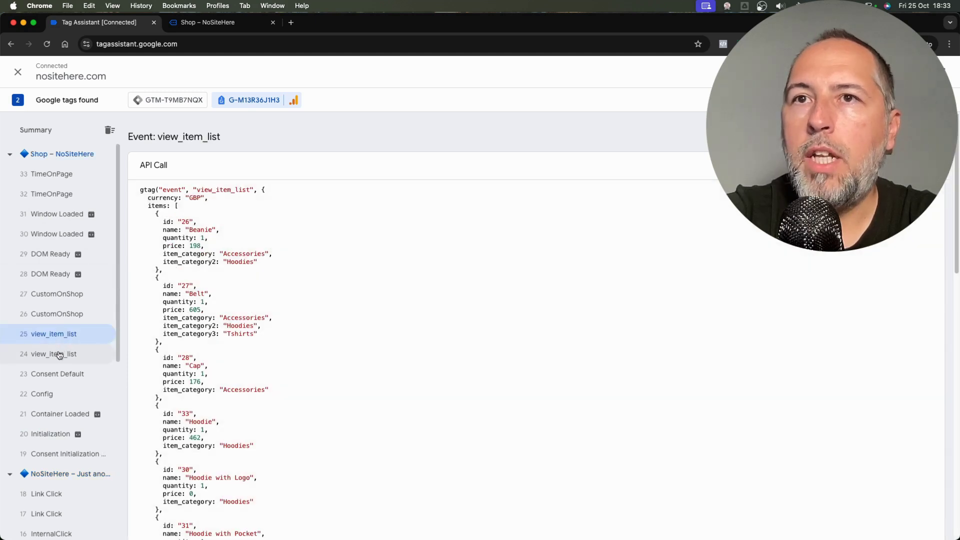
{"action": "key", "text": "ctrl+Tab"}
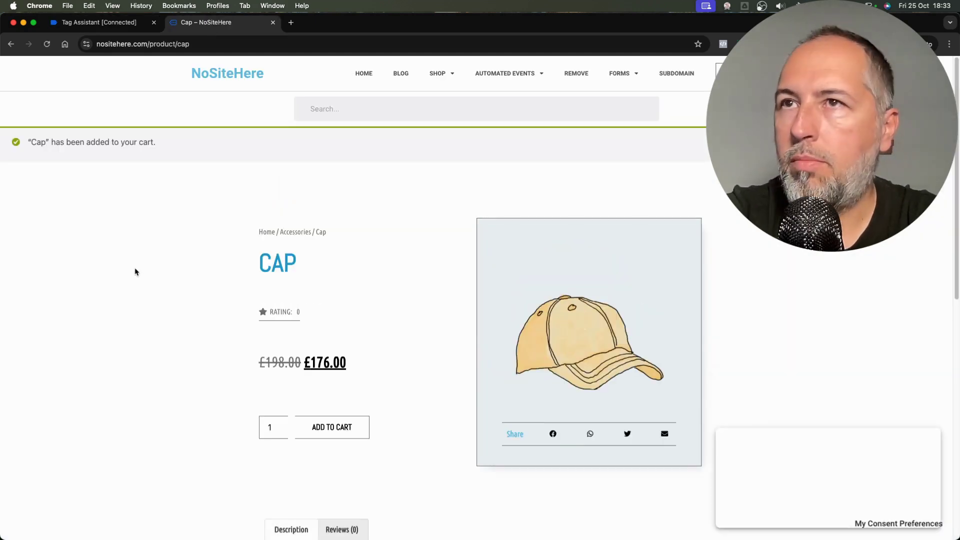
{"action": "left_click", "coordinate": [100, 22]}
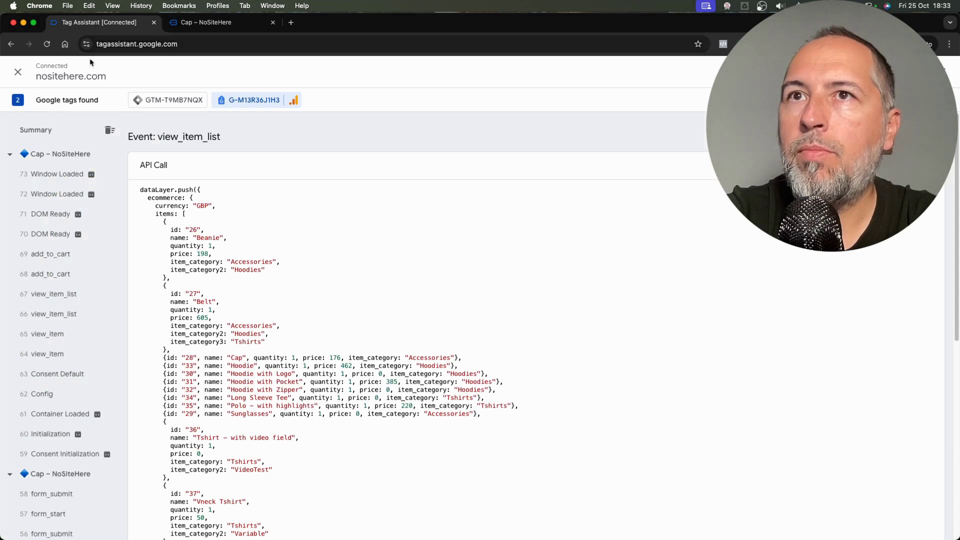
{"action": "left_click", "coordinate": [48, 257]}
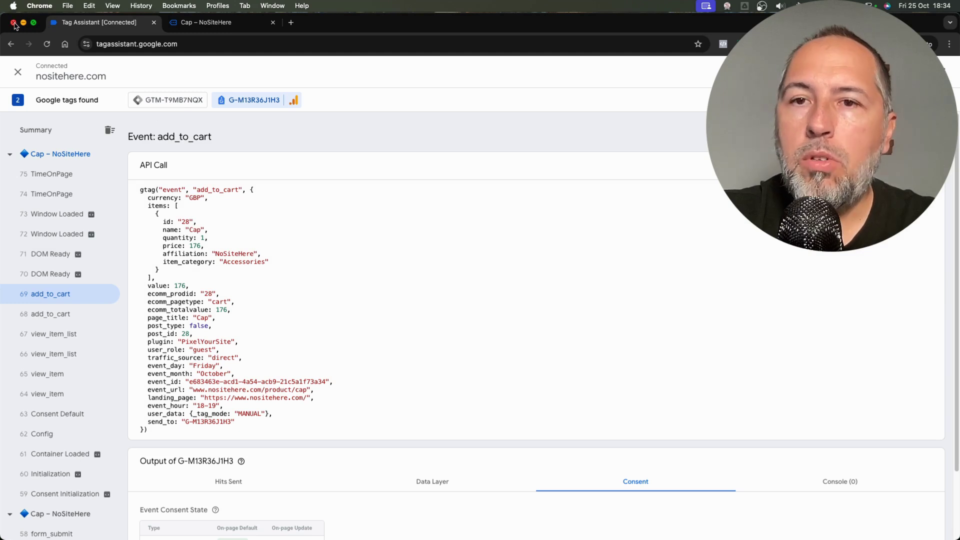
Step: Close the debug window and review PixelYourSite's GTM Tag settings for container GTM-T9MB7NQX
{"action": "left_click", "coordinate": [14, 23]}
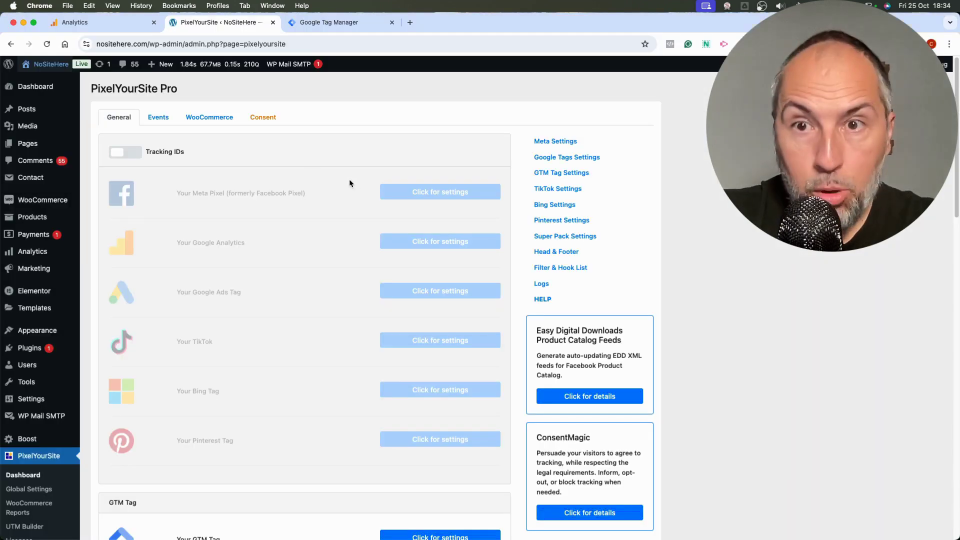
{"action": "scroll", "coordinate": [266, 201], "scroll_direction": "down", "scroll_amount": 5}
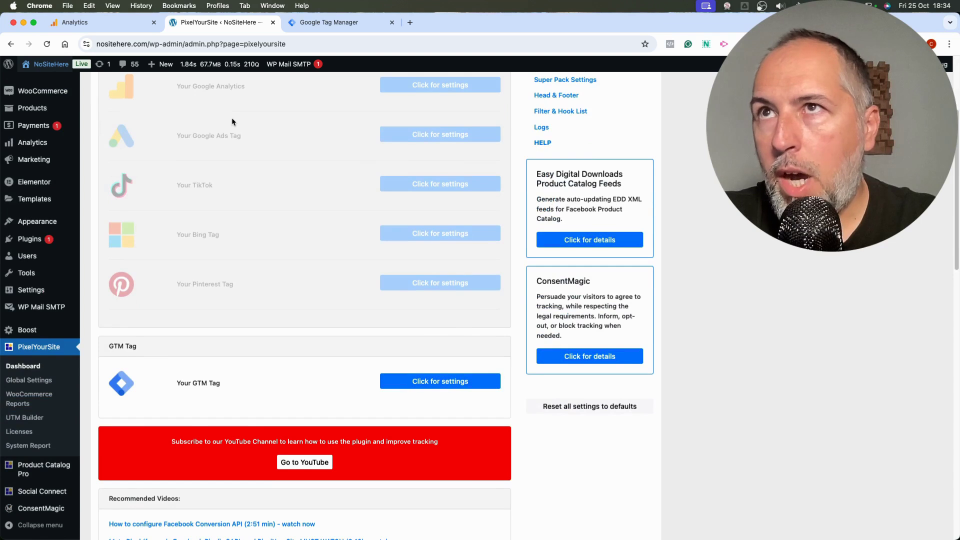
{"action": "scroll", "coordinate": [232, 119], "scroll_direction": "up", "scroll_amount": 1}
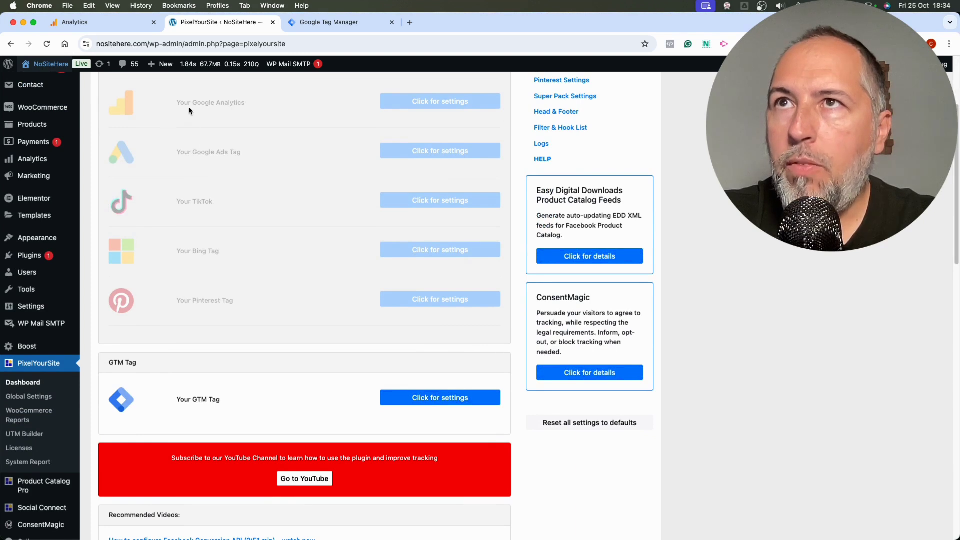
{"action": "scroll", "coordinate": [185, 106], "scroll_direction": "up", "scroll_amount": 2}
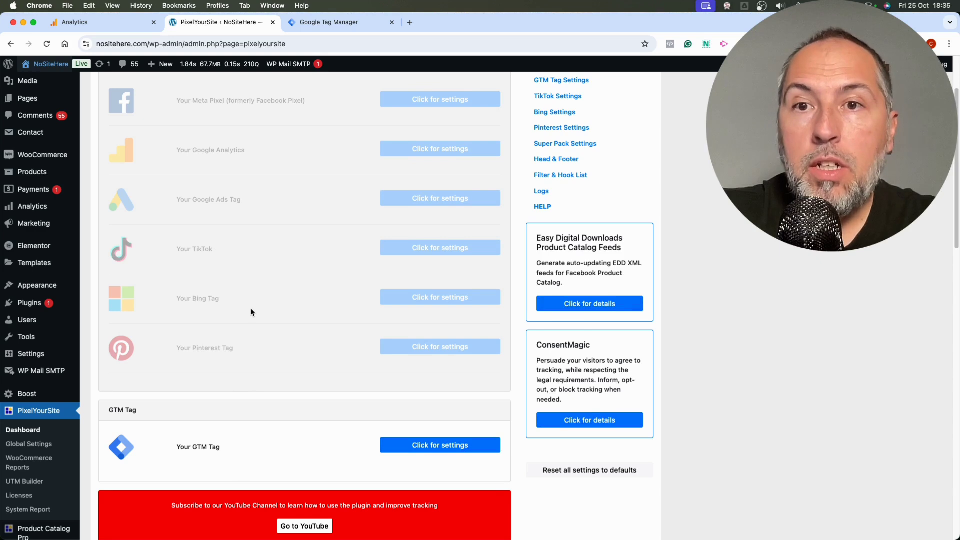
{"action": "scroll", "coordinate": [251, 313], "scroll_direction": "up", "scroll_amount": 2}
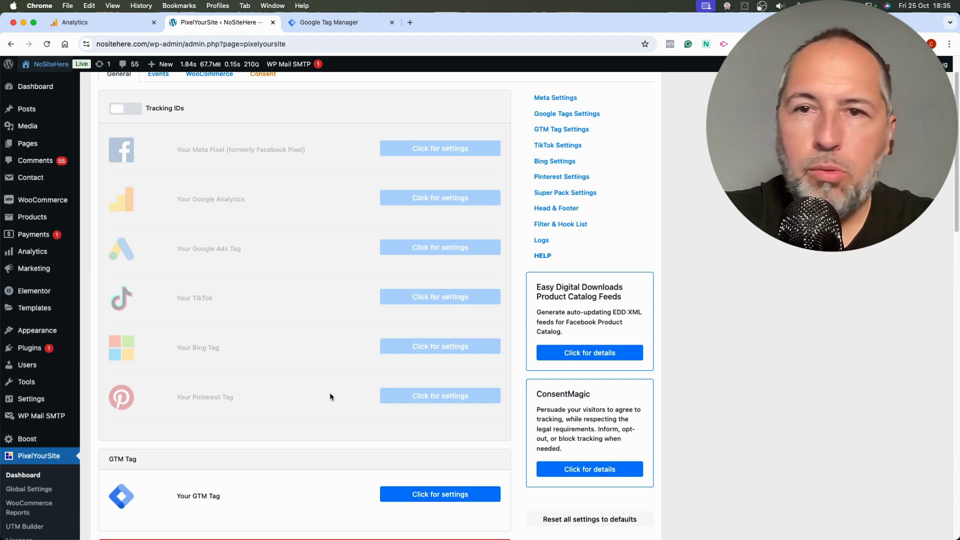
{"action": "scroll", "coordinate": [330, 395], "scroll_direction": "down", "scroll_amount": 1}
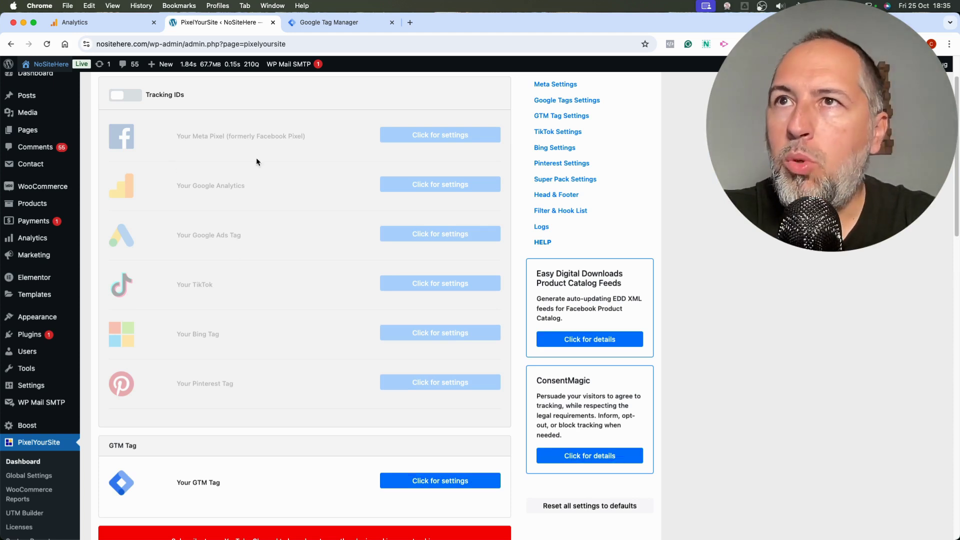
{"action": "scroll", "coordinate": [266, 278], "scroll_direction": "down", "scroll_amount": 2}
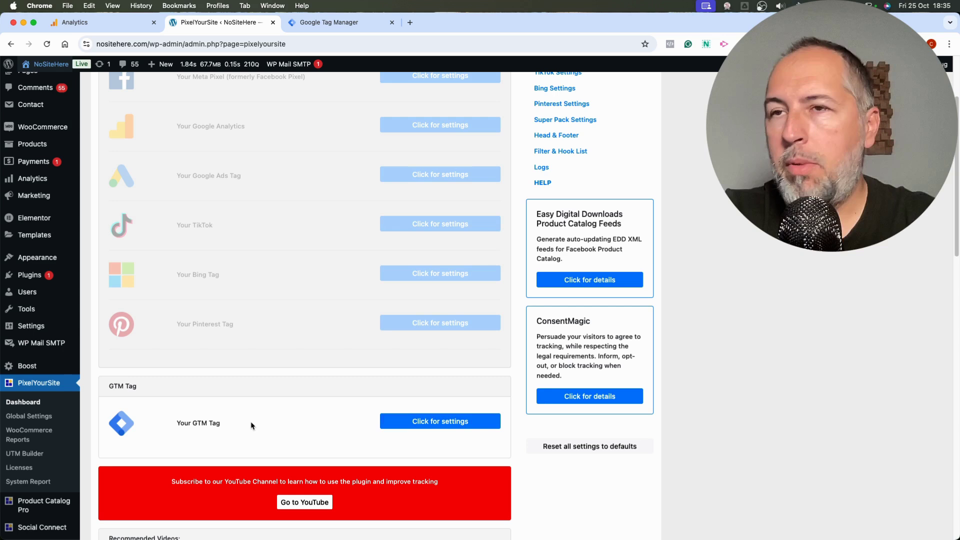
{"action": "left_click", "coordinate": [391, 423]}
{"action": "scroll", "coordinate": [295, 404], "scroll_direction": "down", "scroll_amount": 2}
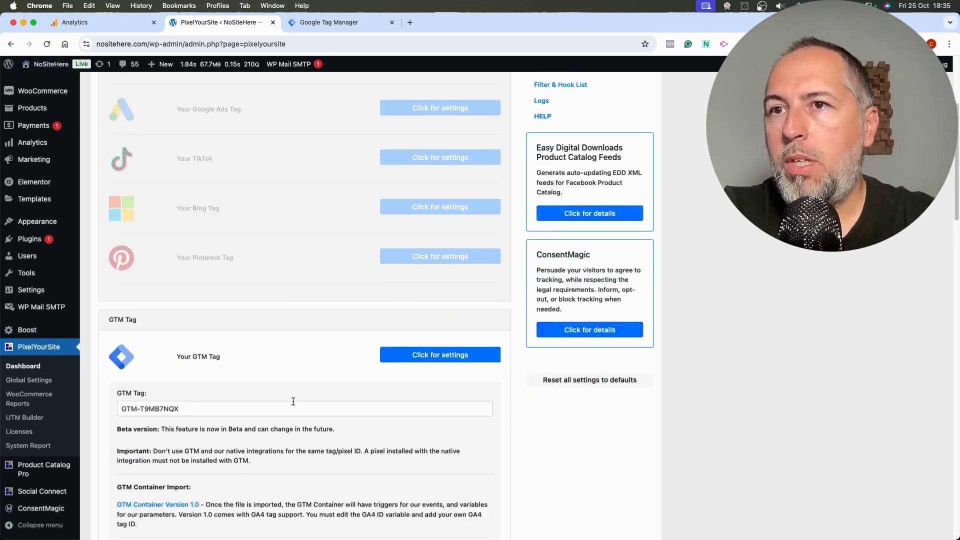
{"action": "scroll", "coordinate": [293, 402], "scroll_direction": "down", "scroll_amount": 3}
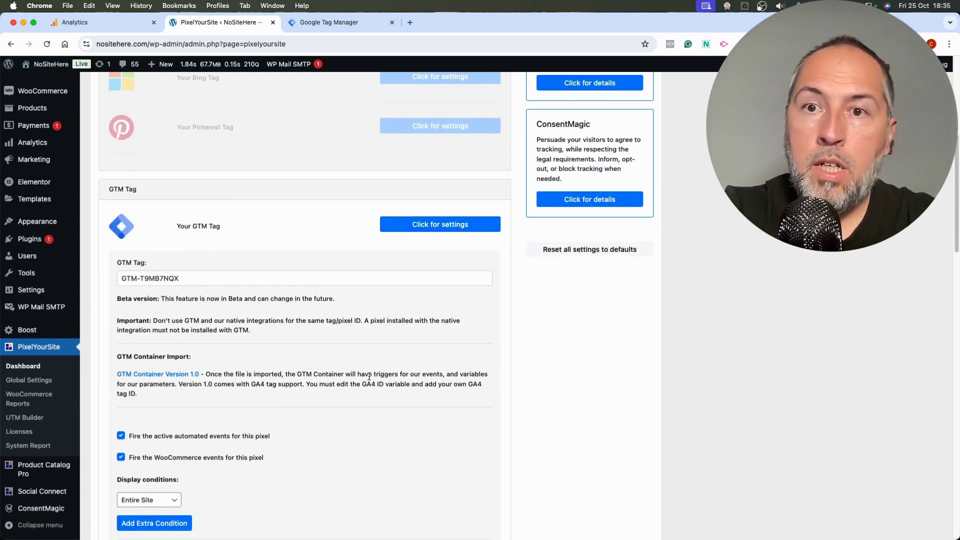